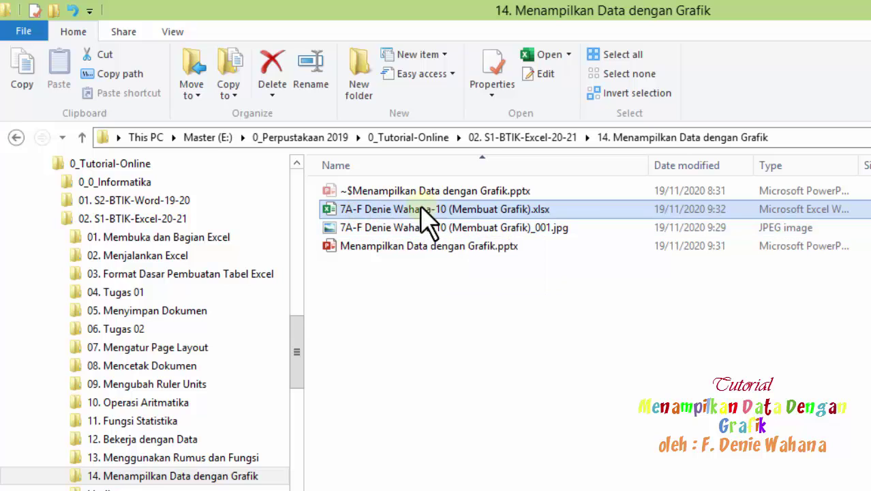
Step: Open the "Membuat Grafik" Excel workbook in the 14. Menampilkan Data dengan Grafik folder and go to sheet 6 (2)
right_click(421, 212)
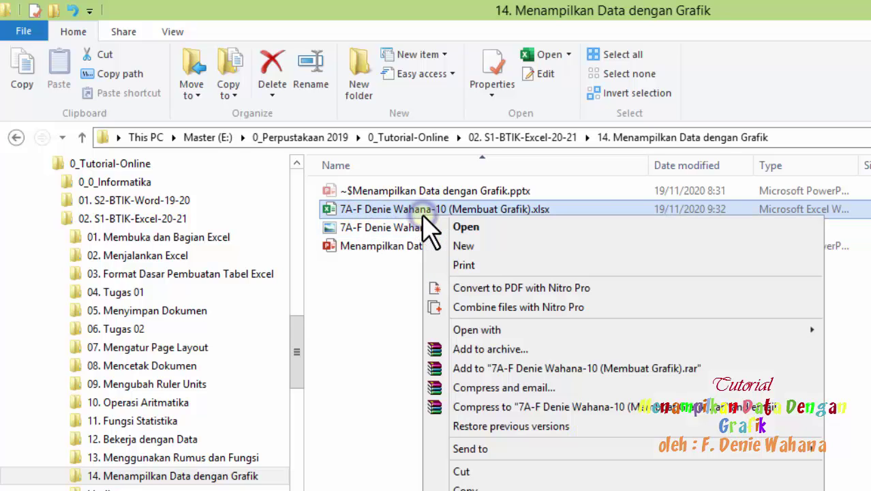
click(445, 227)
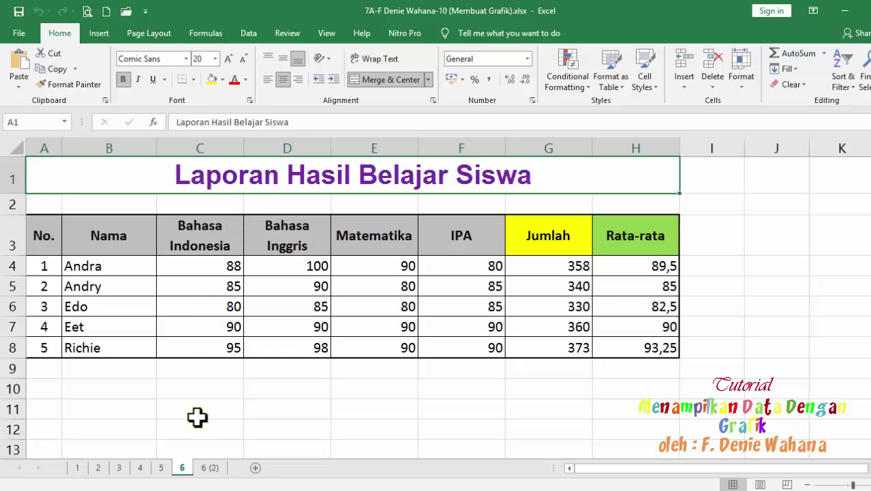
click(210, 468)
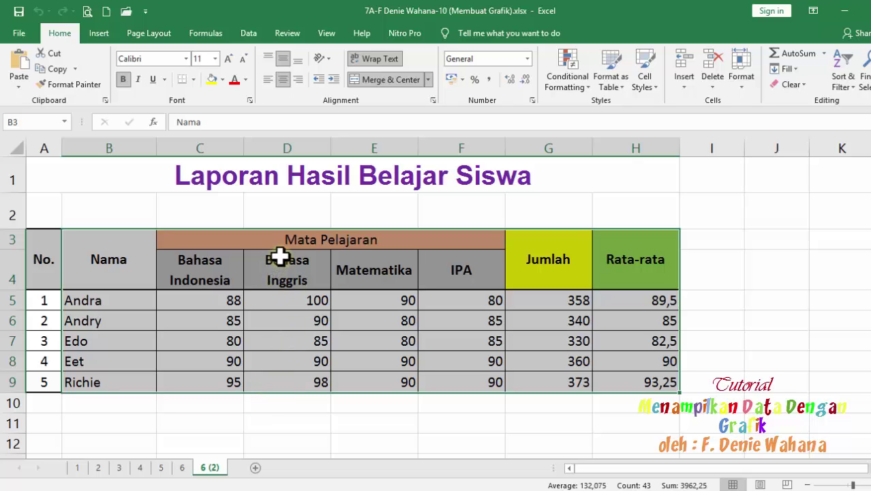
Step: Examine the merged Mata Pelajaran header and the four subject headings beneath it on sheet 6 (2)
click(295, 239)
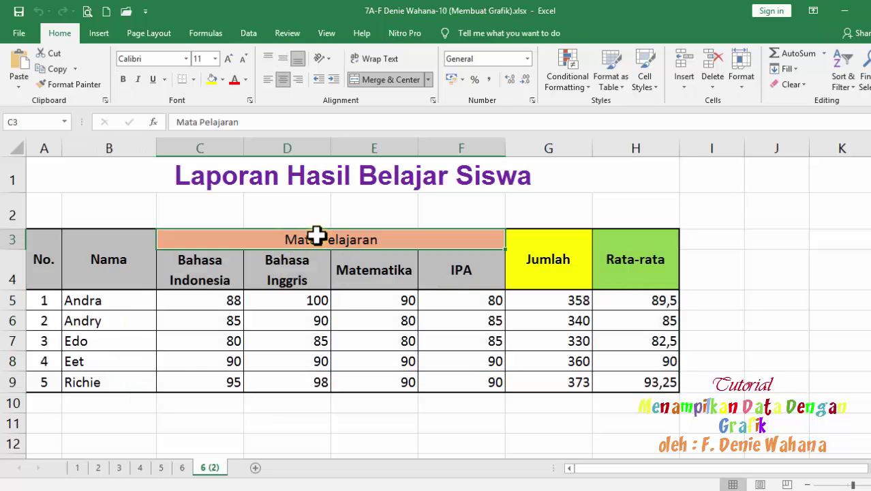
drag(310, 237, 309, 268)
click(194, 268)
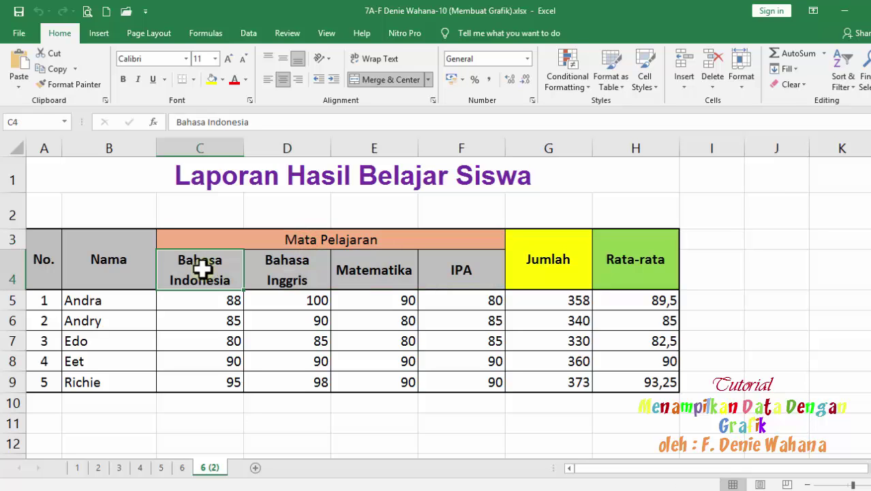
click(283, 269)
click(378, 273)
click(448, 273)
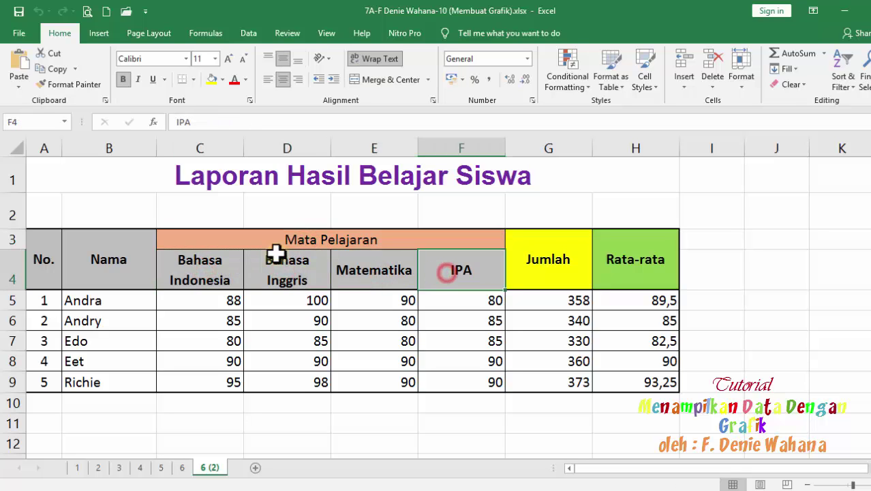
drag(252, 240, 244, 270)
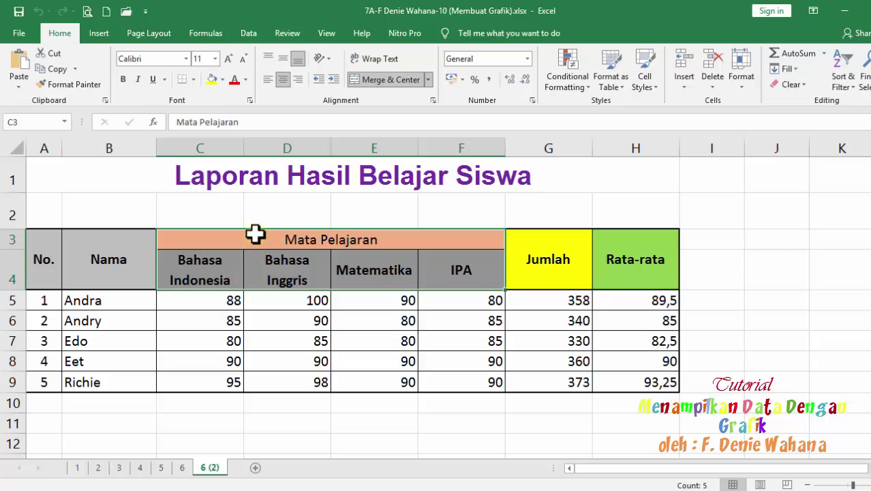
drag(243, 239, 232, 268)
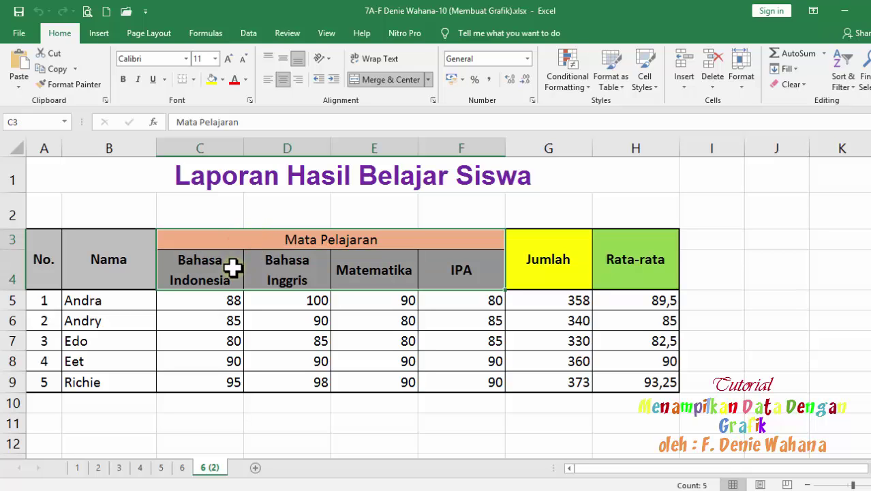
click(282, 241)
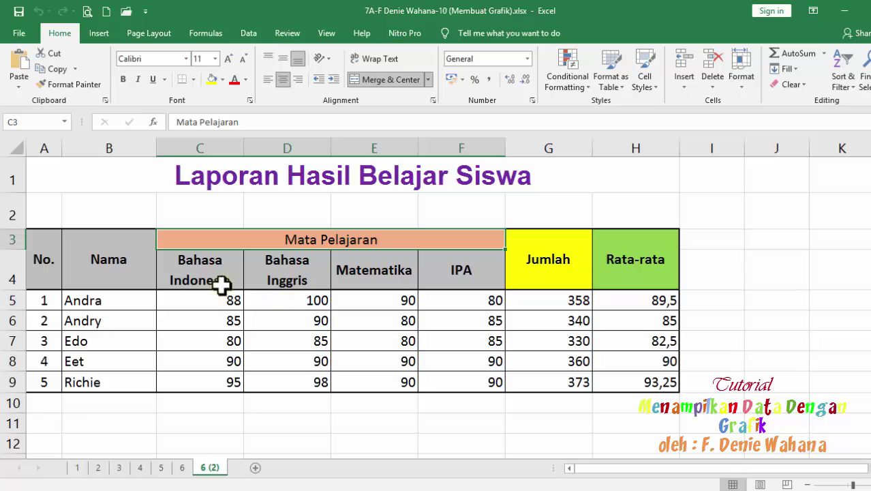
drag(226, 276, 446, 272)
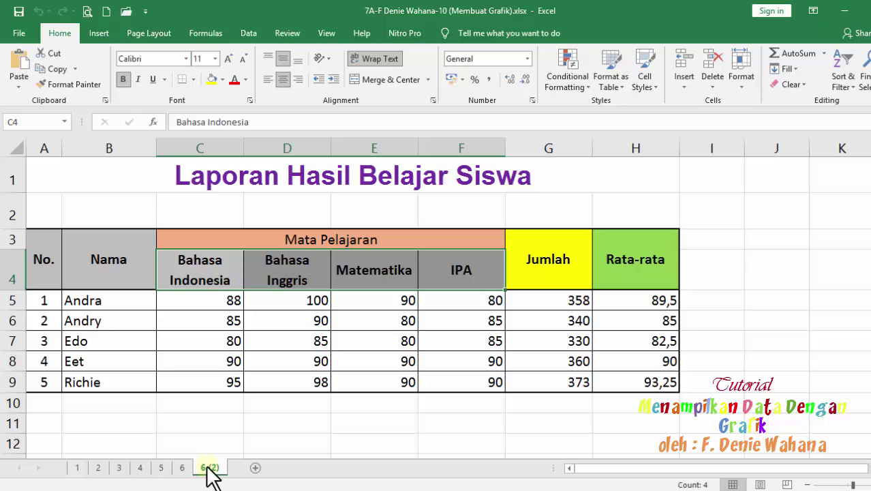
click(252, 233)
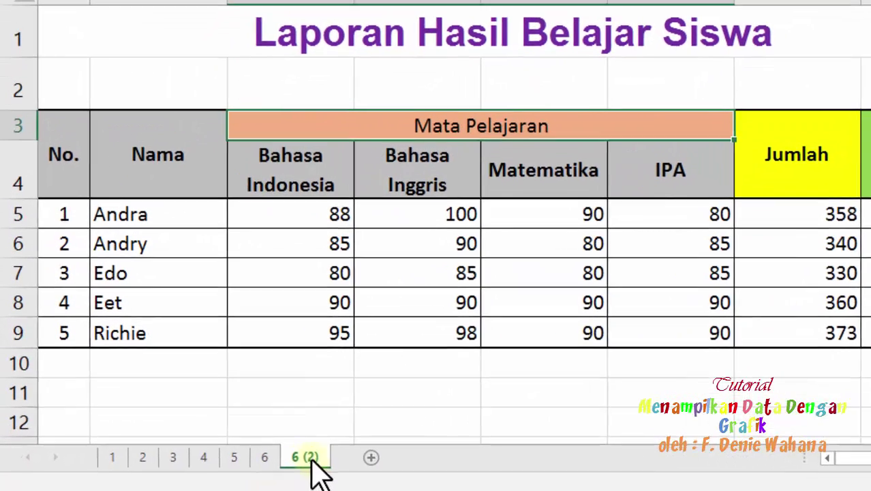
Step: Create a copy of sheet 6 (2) at the end of the workbook and compare it with the original
click(221, 467)
right_click(326, 457)
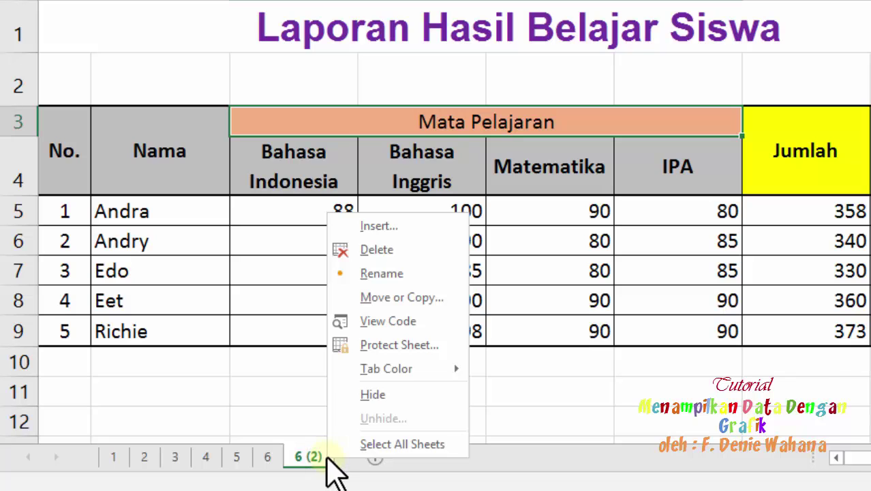
click(402, 298)
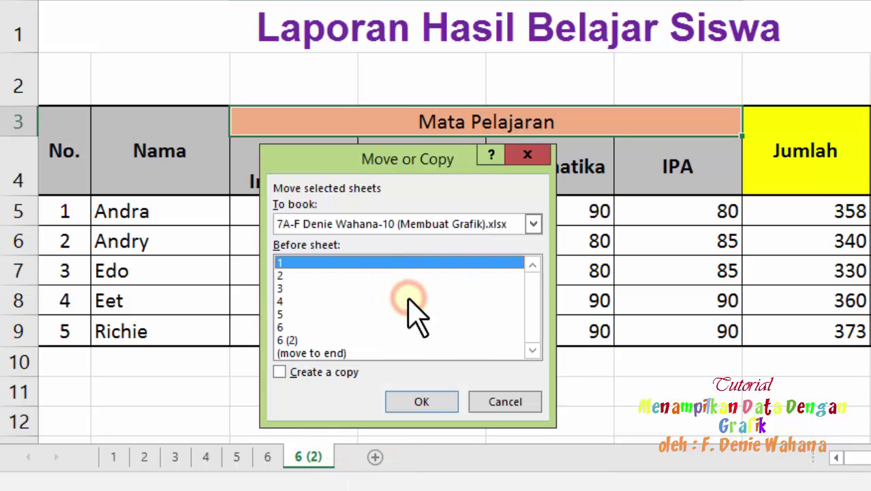
click(300, 353)
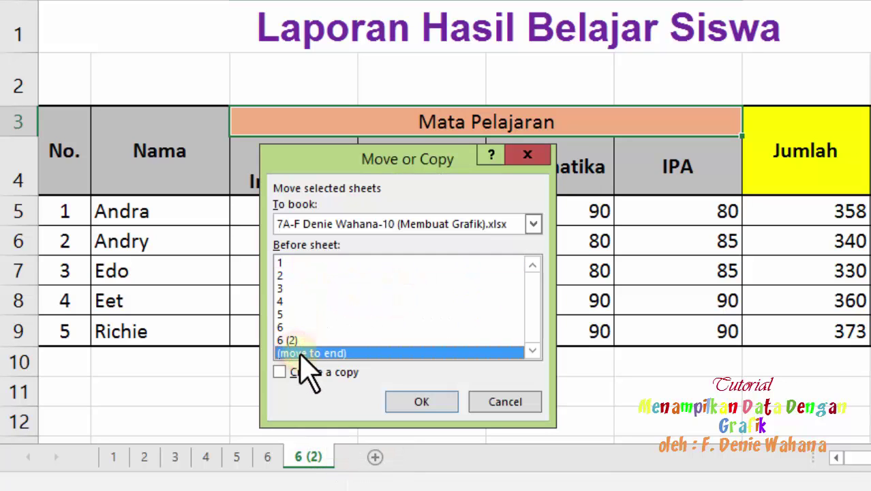
click(307, 372)
click(409, 403)
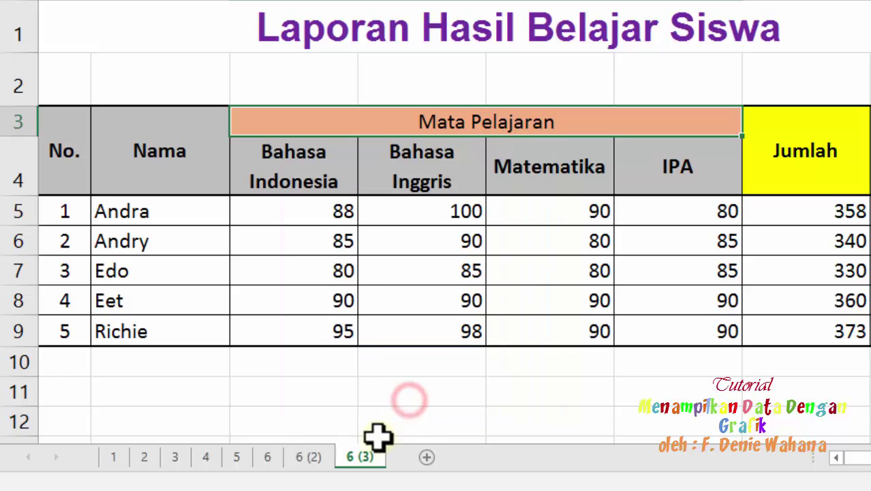
click(310, 455)
click(359, 456)
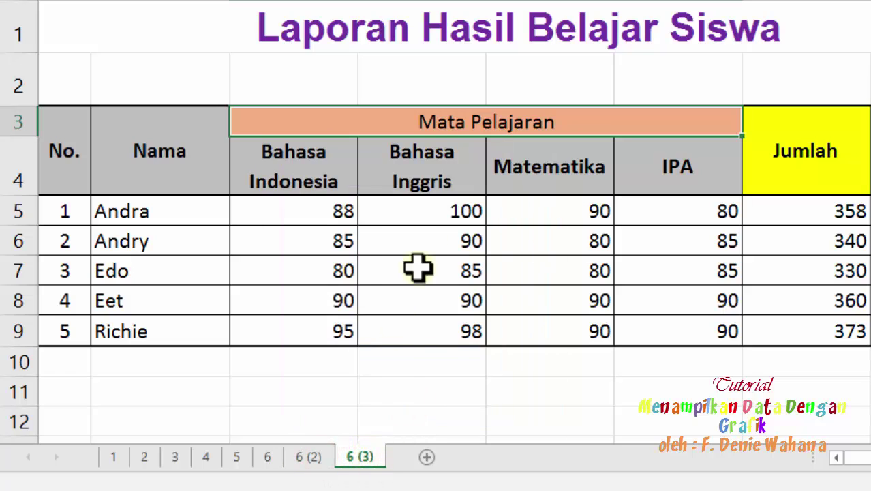
Step: Delete the entire row holding the merged Mata Pelajaran header on sheet 6 (3)
right_click(417, 118)
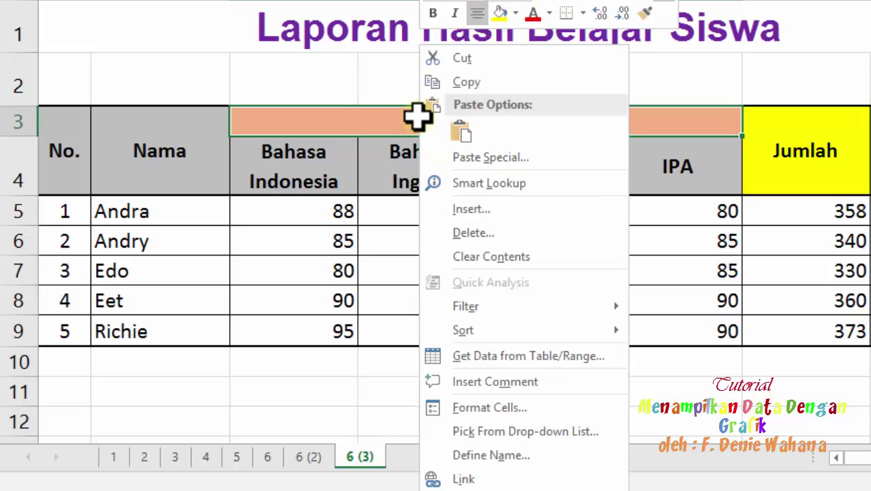
click(454, 233)
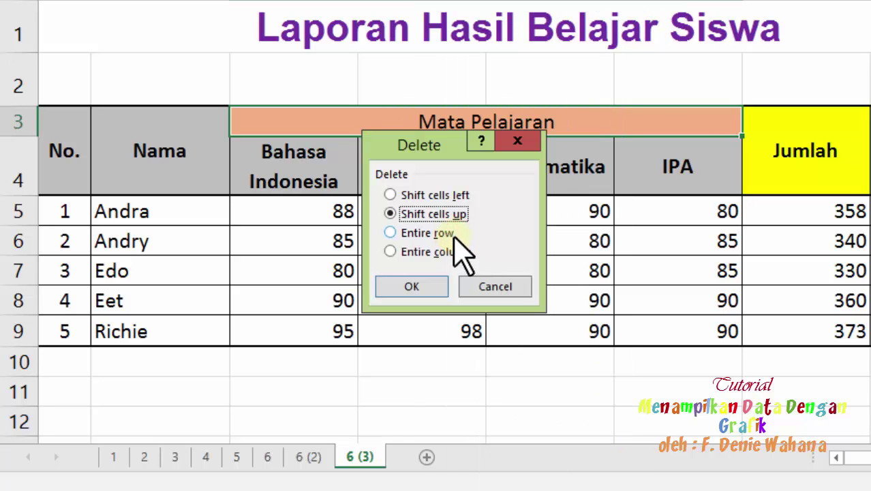
click(453, 233)
click(435, 294)
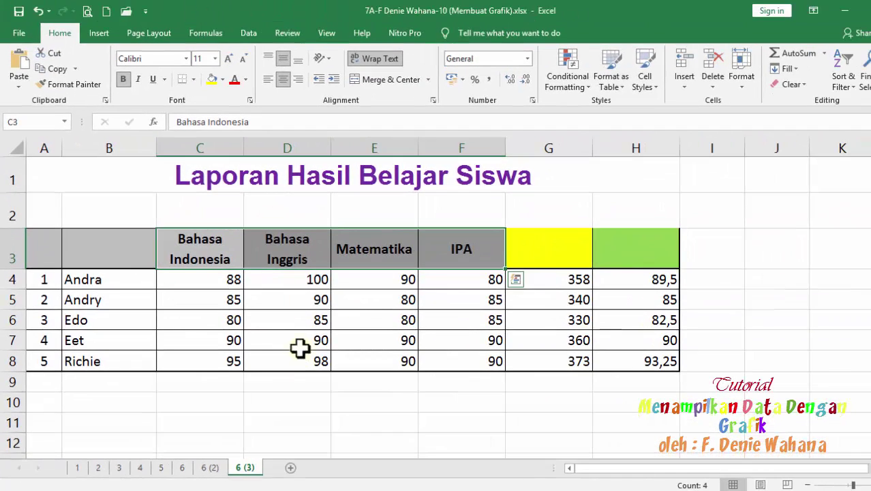
Step: Enter the column headings "No" in A3 and "Nama" in B3
click(93, 250)
click(39, 252)
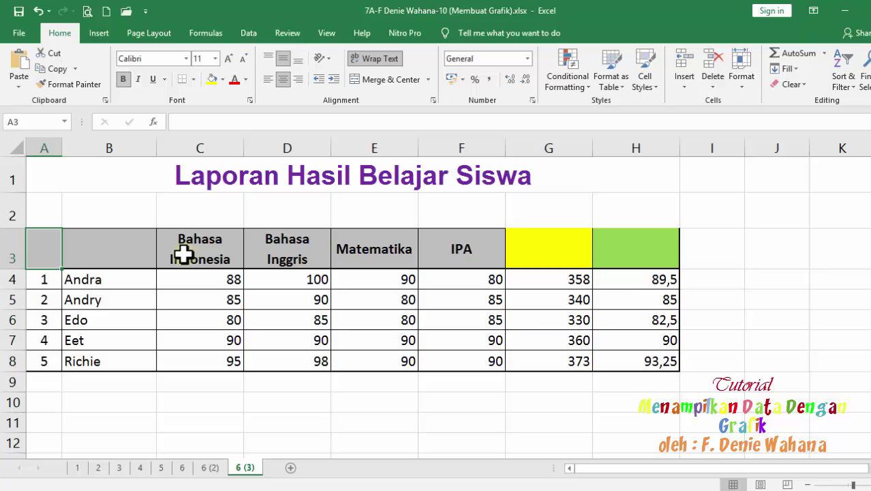
text(N)
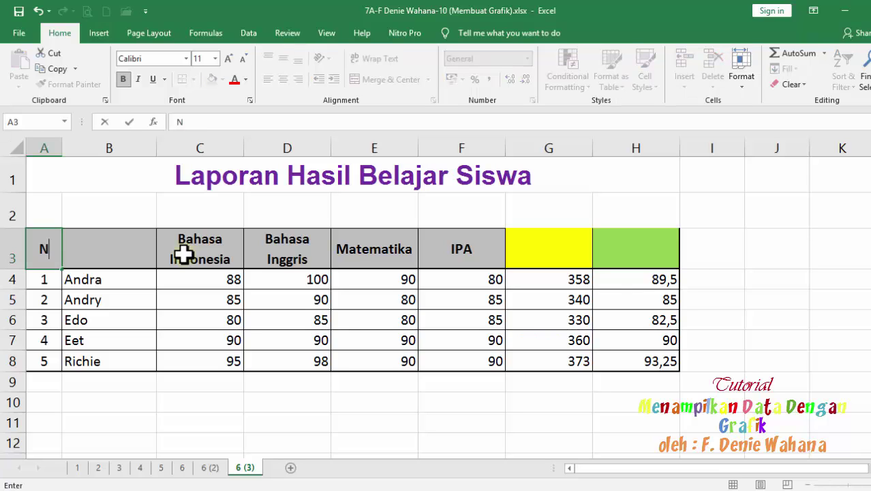
text(O)
key(BackSpace)
text(o)
key(Tab)
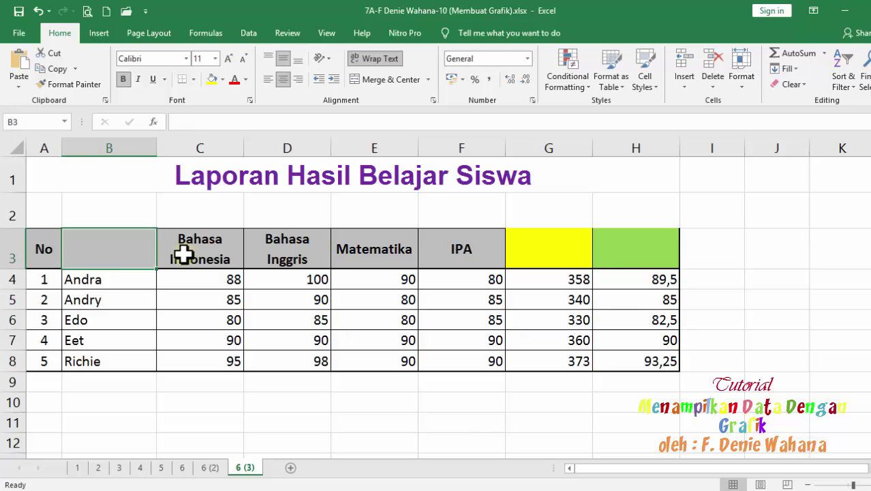
text(Nama)
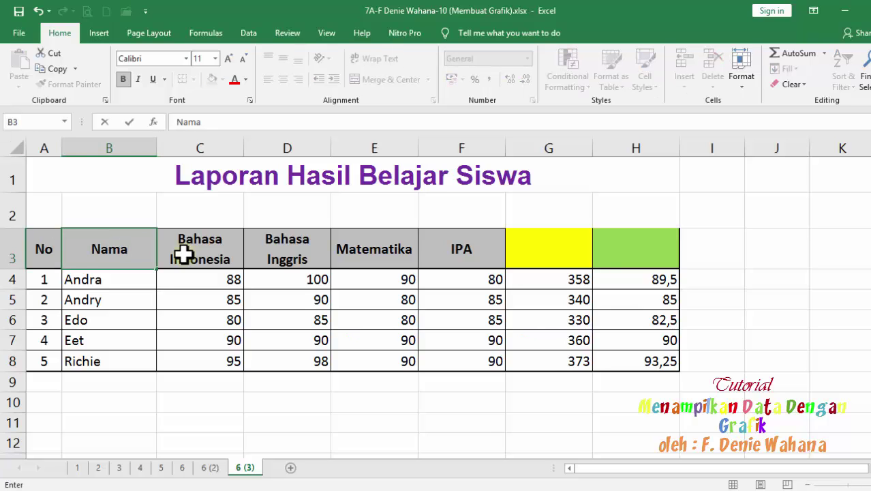
key(Tab)
Step: Enter the column headings "Jumlah" in G3 and "Rata-rata" in H3
key(Tab)
key(Tab)
key(Tab)
key(Tab)
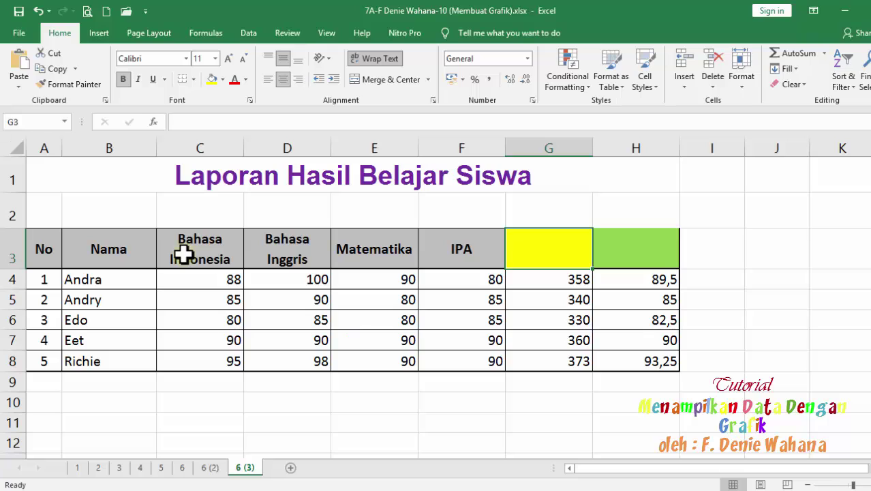
text(Jumla)
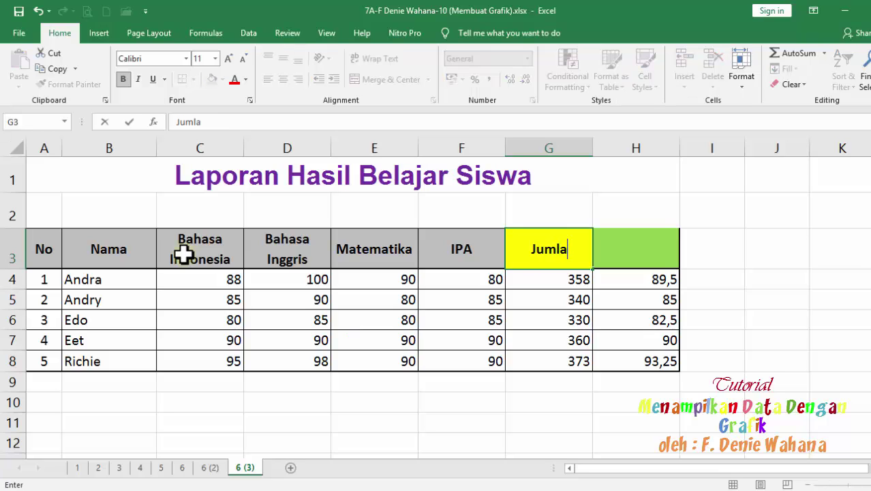
text(h)
key(Tab)
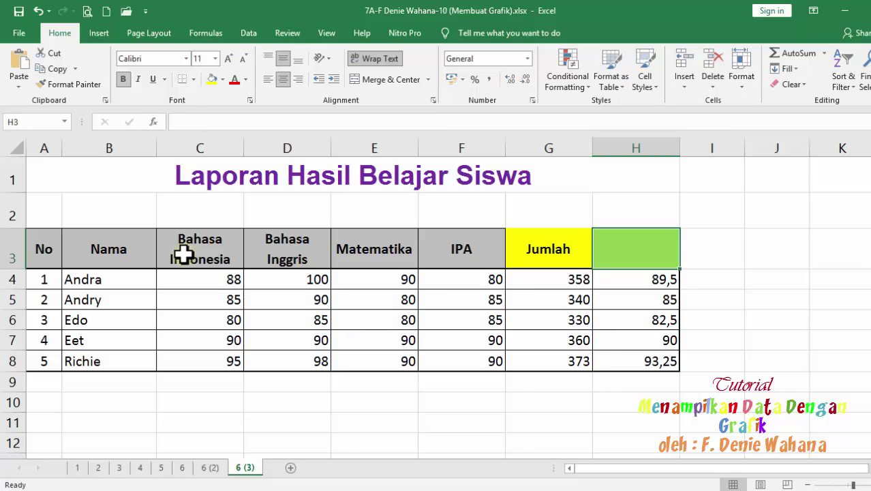
text(Rata)
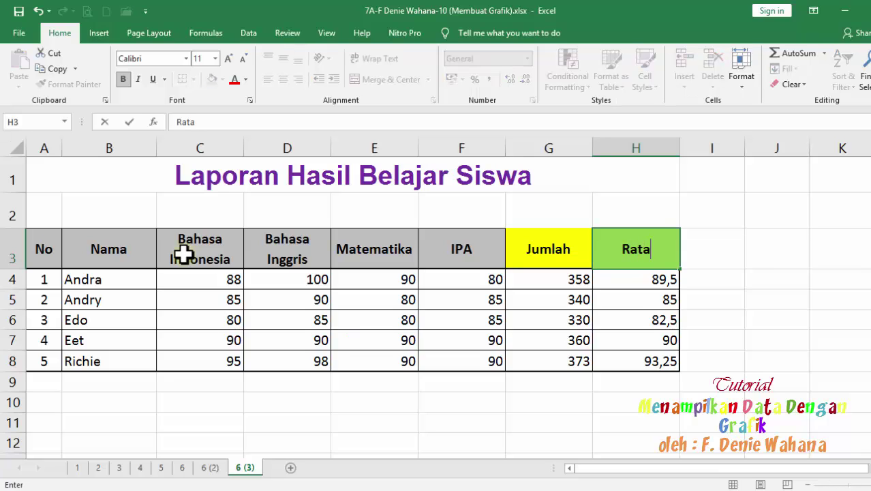
text(-r)
text(ata)
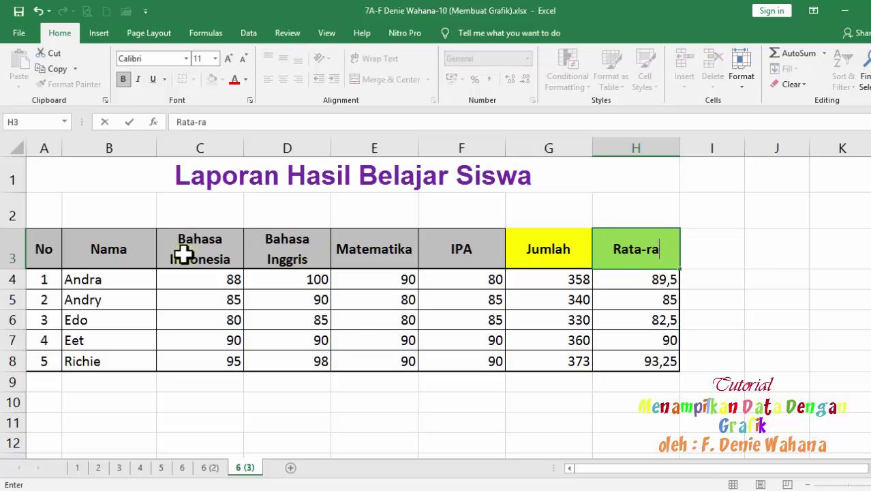
key(Return)
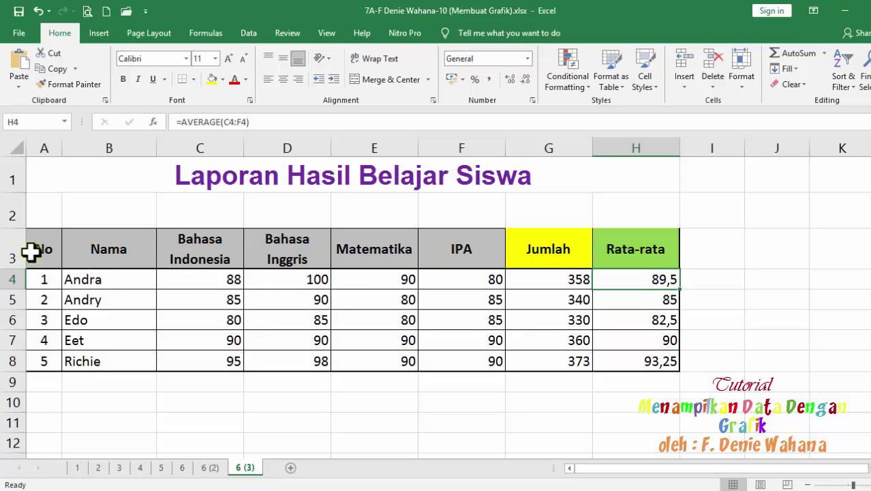
Step: Apply thick outside borders around the whole table in A3:H8
drag(31, 252, 641, 362)
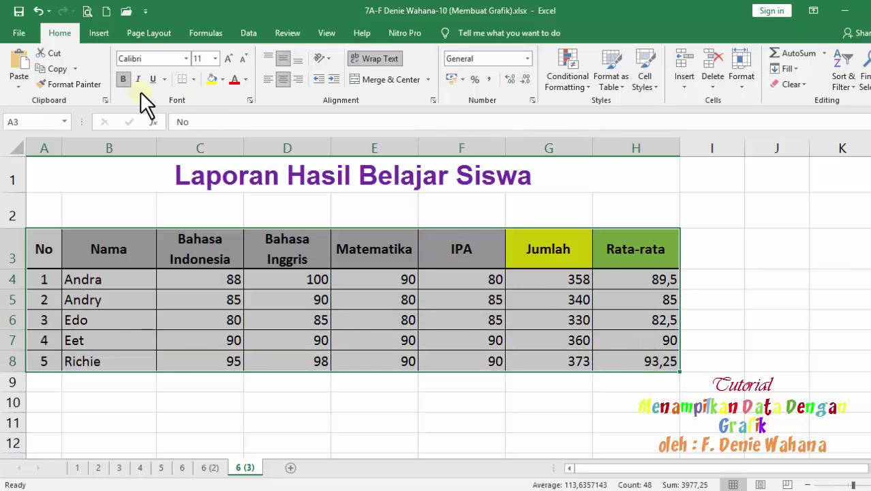
click(195, 81)
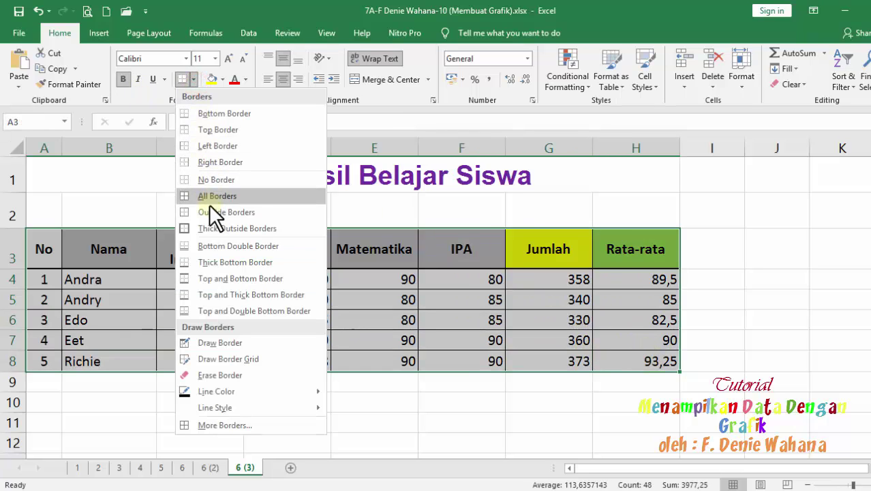
click(206, 225)
click(235, 300)
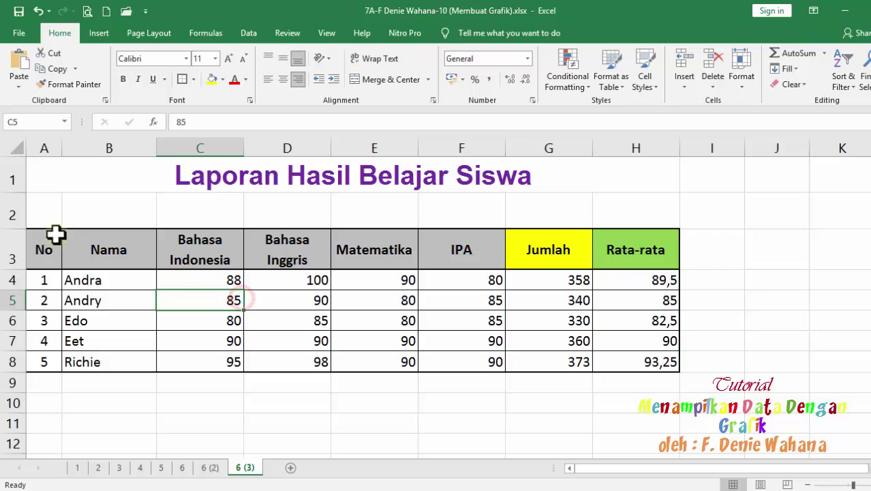
Step: Reduce the height of empty row 2 on sheet 6 (3), and compare the sheet with 6 (2)
drag(15, 231, 15, 212)
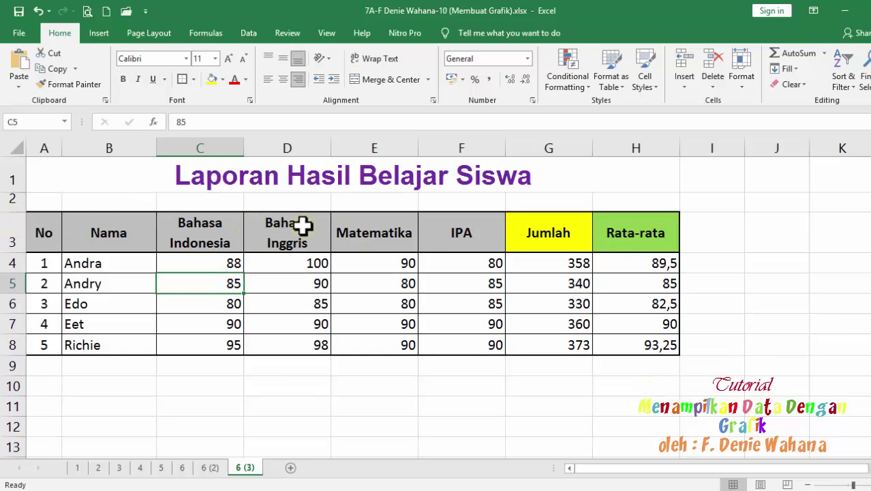
click(213, 468)
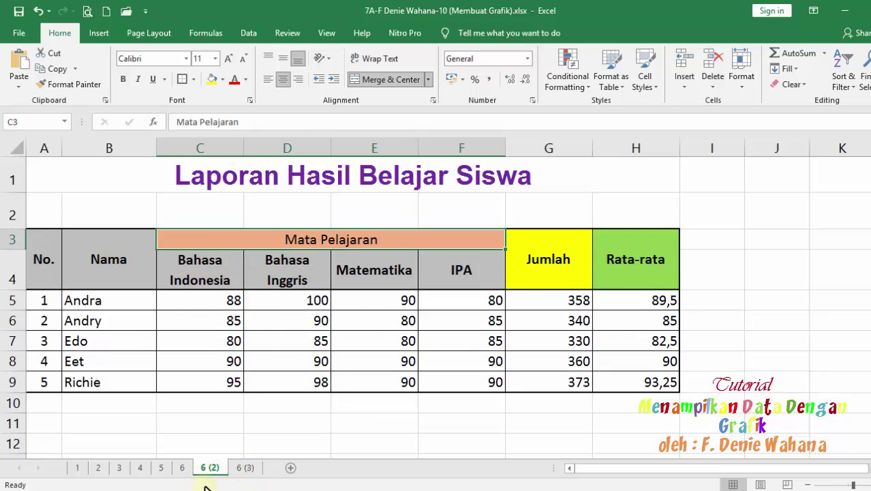
click(247, 468)
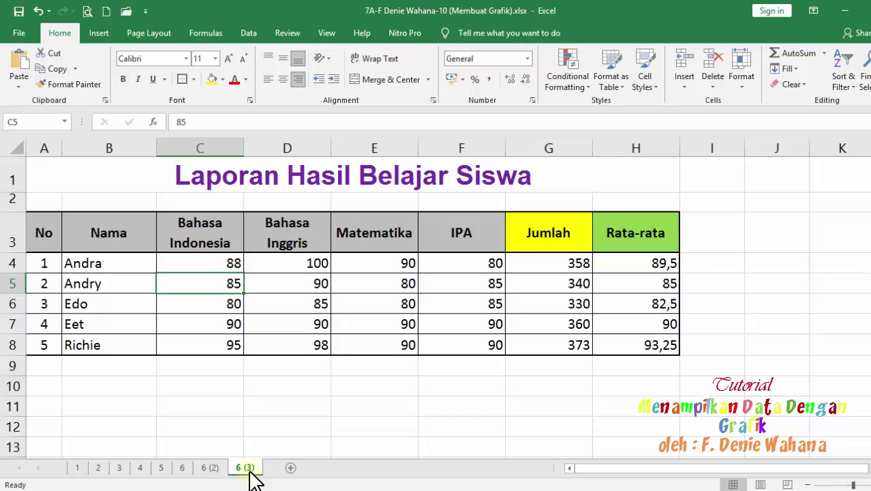
Step: Examine the headings from Nama to Rata-rata and the No and Jumlah columns on sheet 6 (3)
click(102, 230)
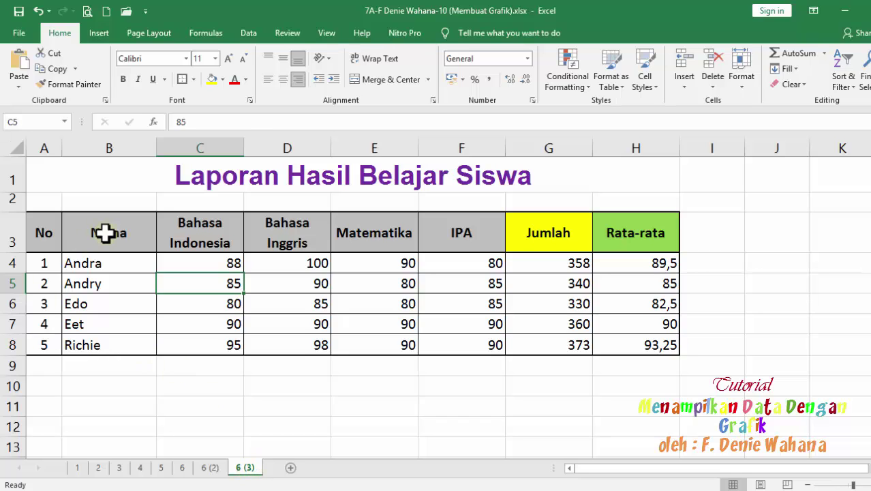
click(222, 232)
click(293, 235)
click(376, 231)
click(473, 226)
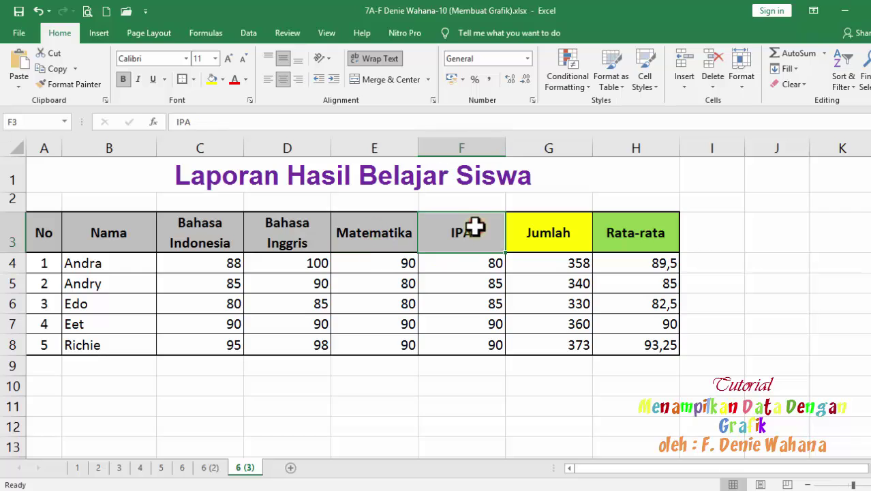
click(634, 230)
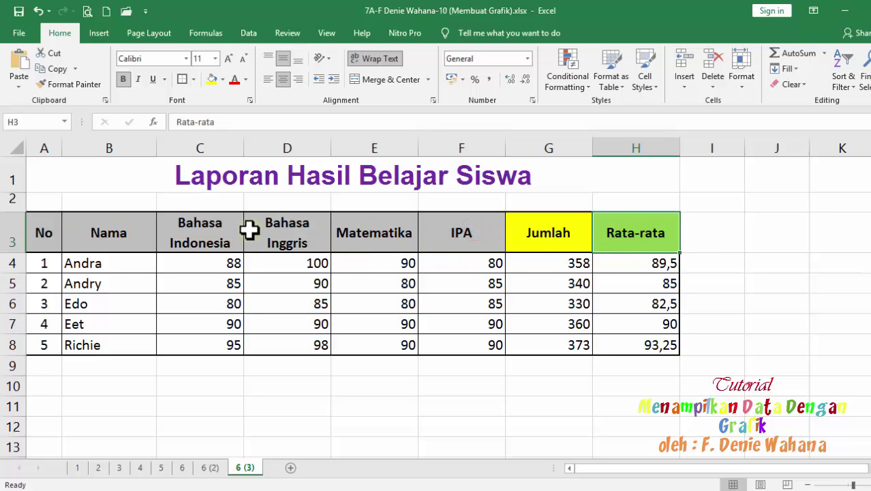
click(44, 148)
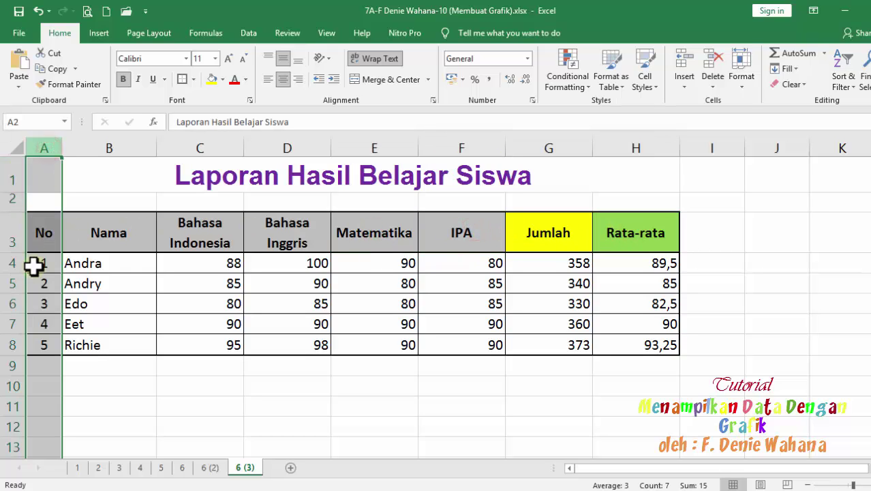
click(549, 147)
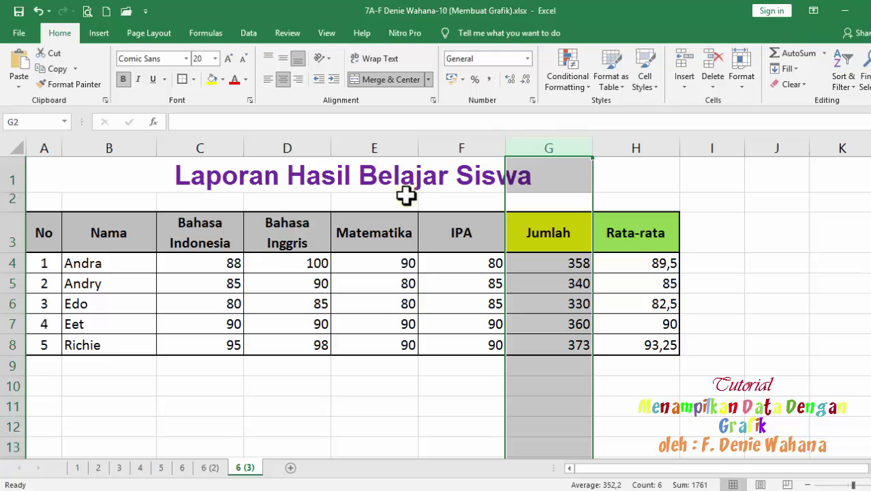
Step: Insert a 3-D Clustered Column chart from the names, subject scores and averages in B3:F8 and H3:H8, leaving out No and Jumlah
drag(108, 232, 490, 345)
drag(623, 235, 622, 341)
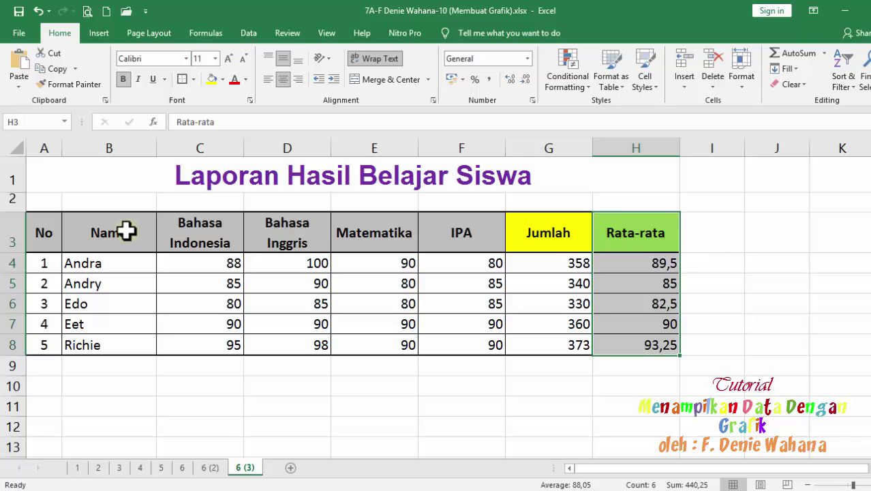
drag(101, 232, 476, 349)
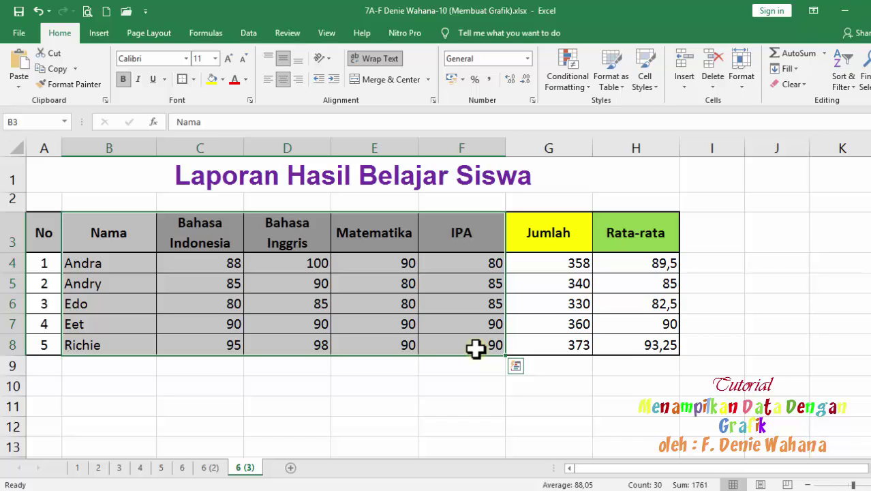
drag(644, 236, 651, 346)
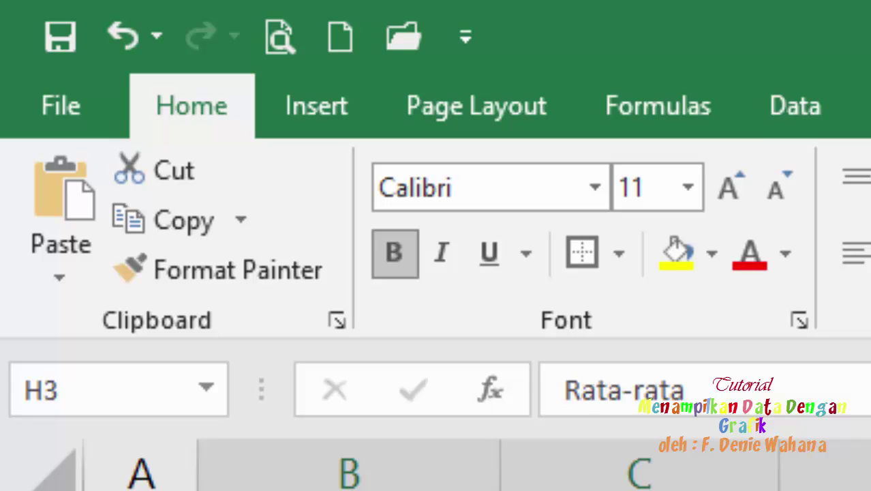
click(320, 119)
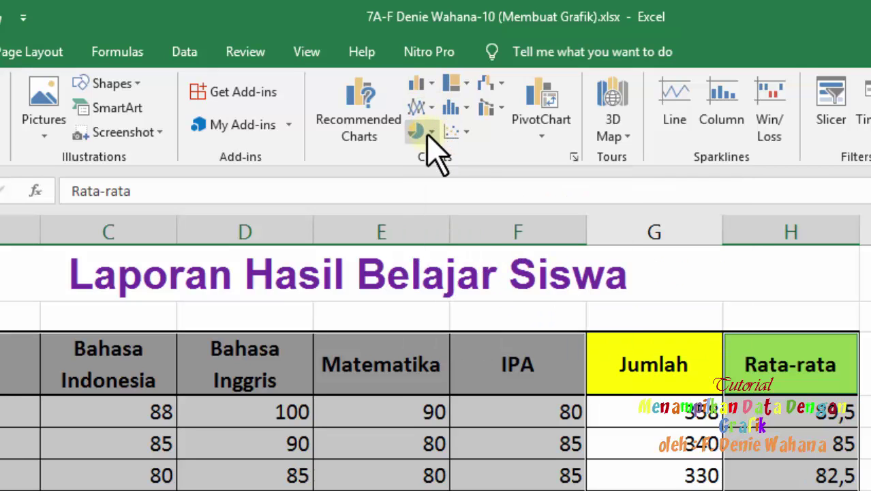
click(431, 83)
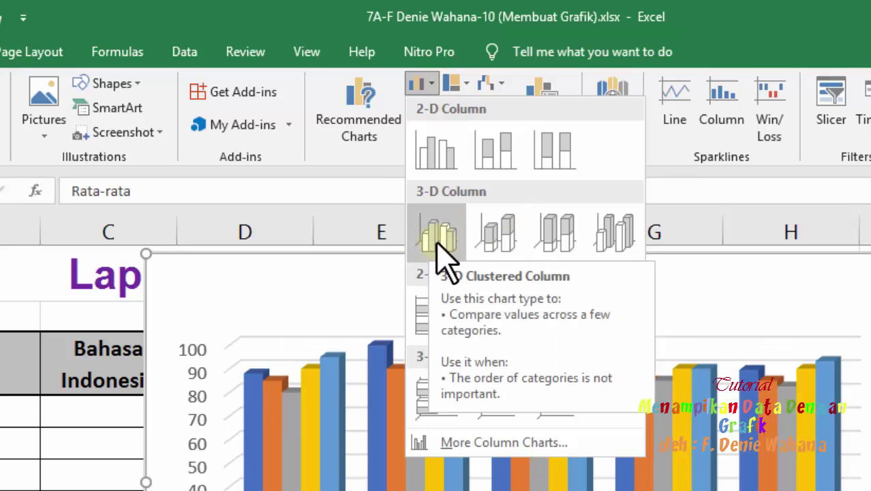
click(436, 238)
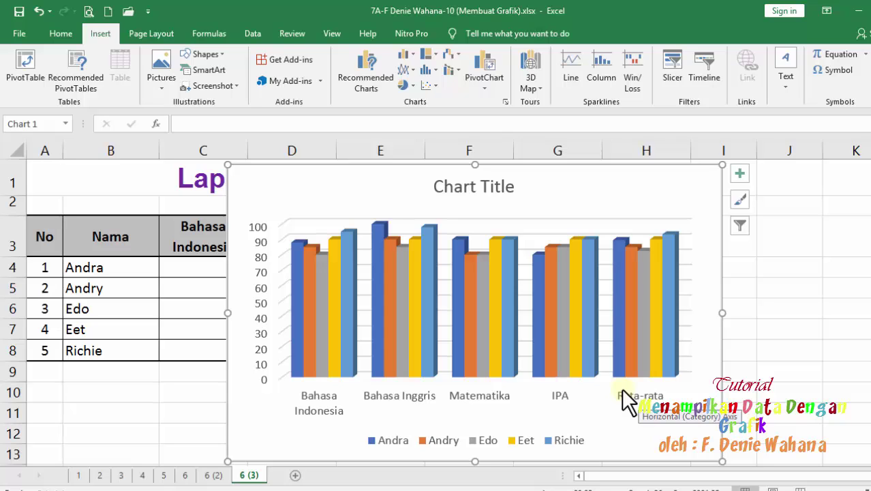
Step: Move the chart just below the sheet heading and set its chart title to "Grafik Laporan Hasil Belajar Siswa"
click(478, 188)
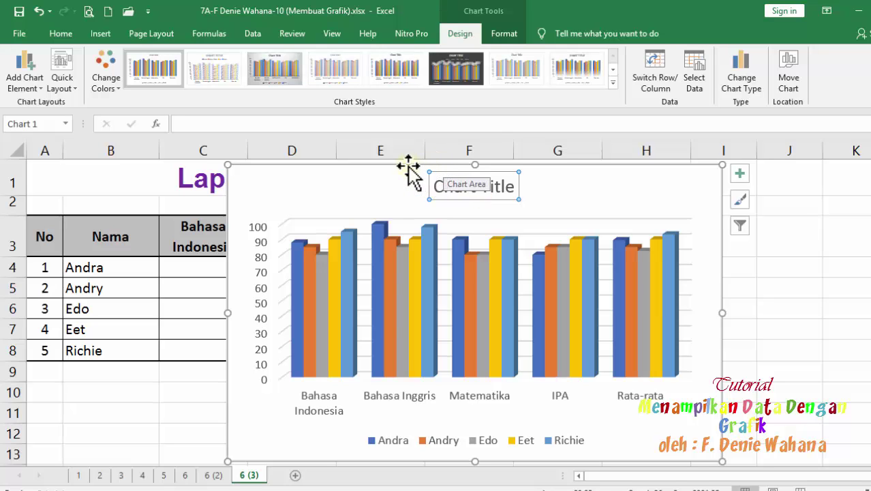
drag(411, 167, 407, 200)
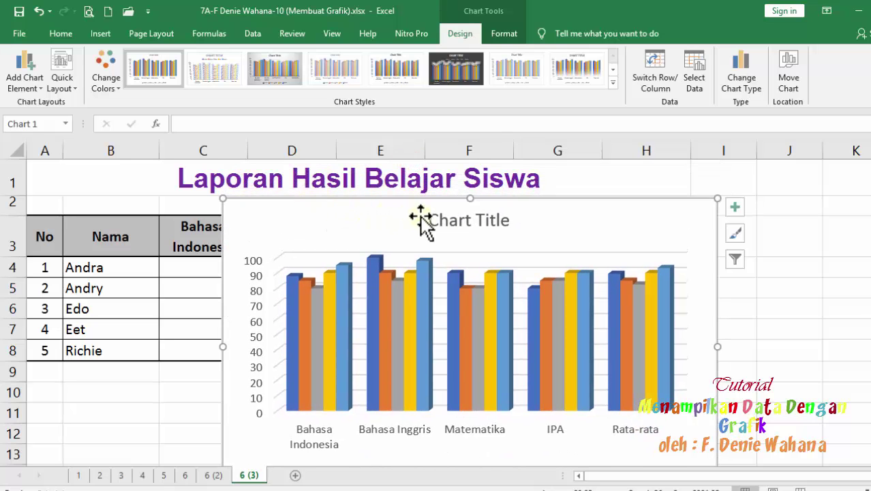
click(450, 219)
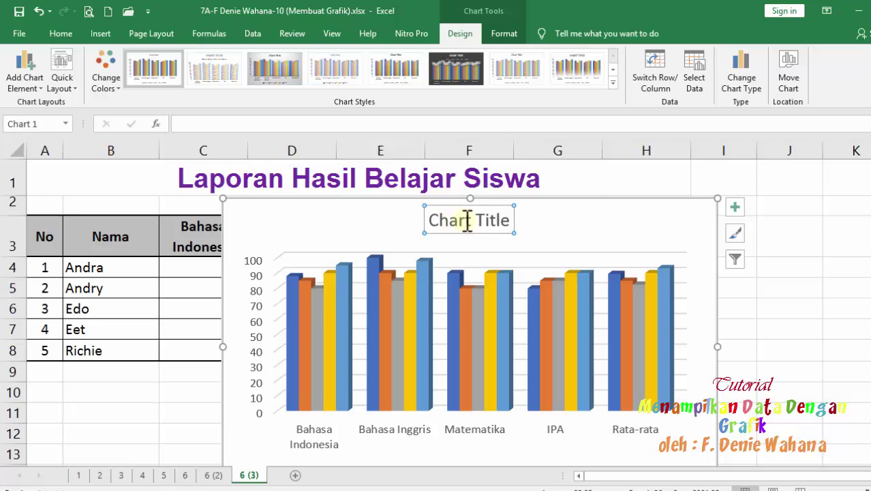
click(467, 222)
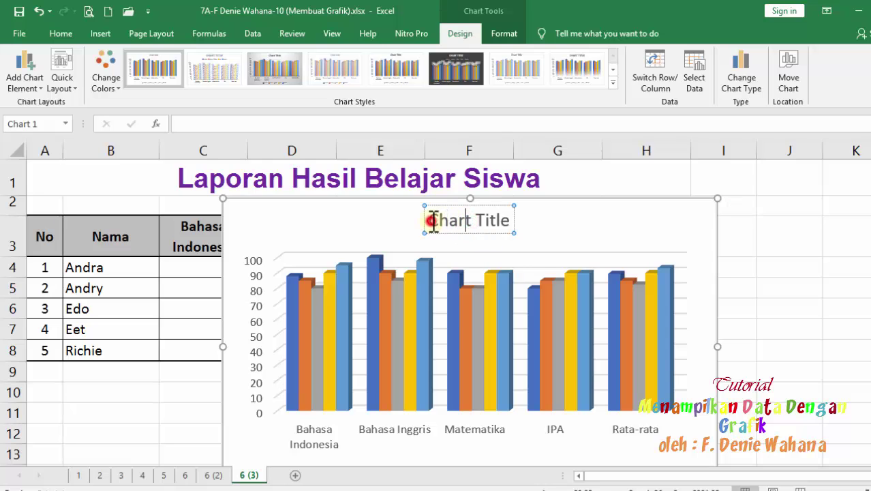
drag(433, 223, 512, 229)
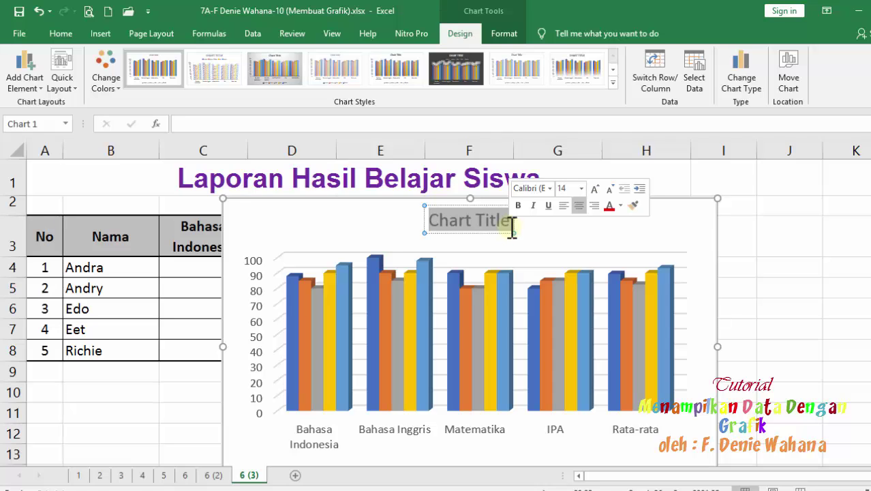
text(La)
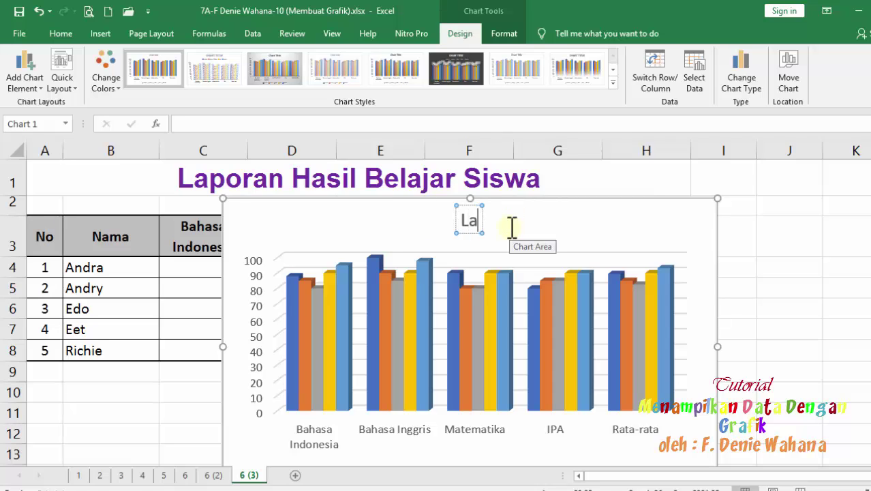
key(BackSpace)
key(BackSpace)
text(Grafik)
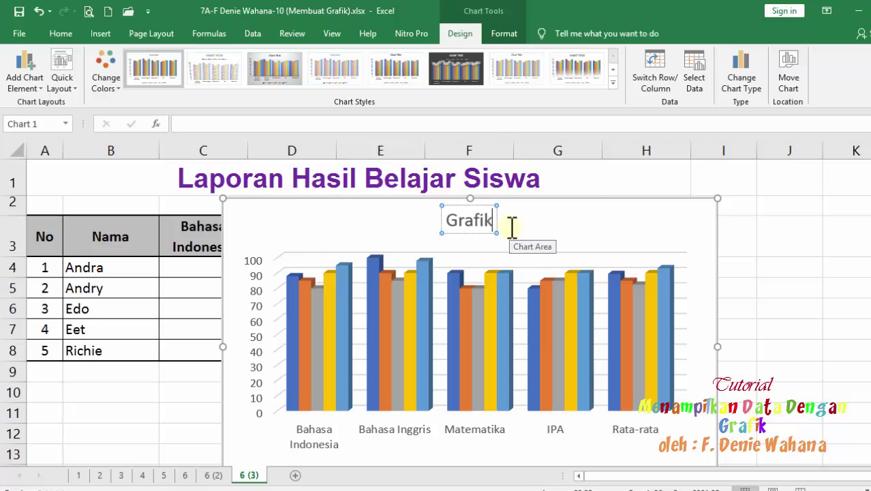
text( Lapora)
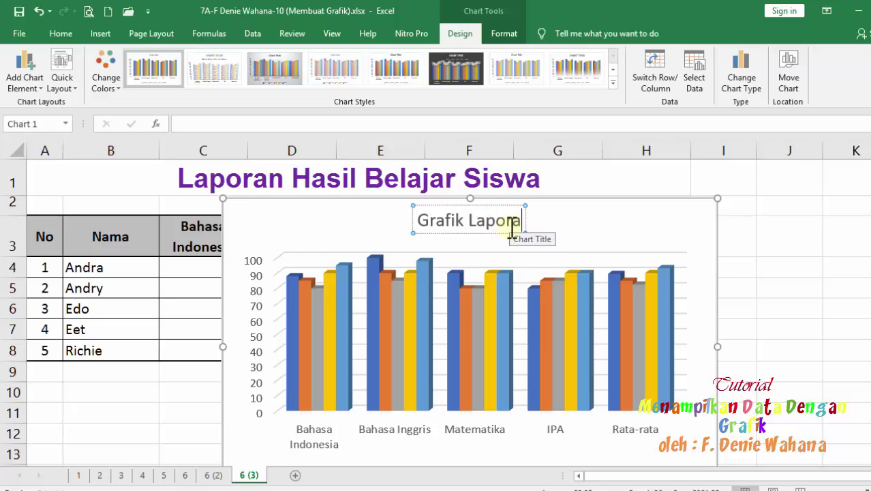
text(n Hasil Bela)
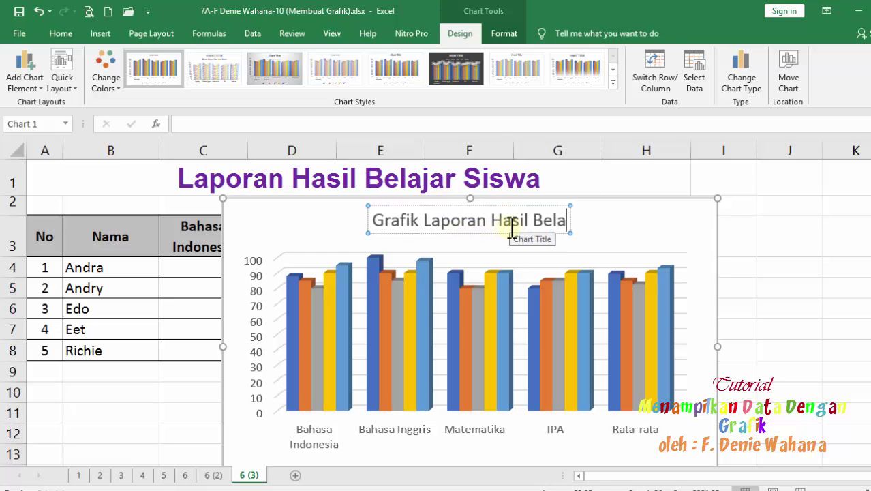
text(jar Siswa)
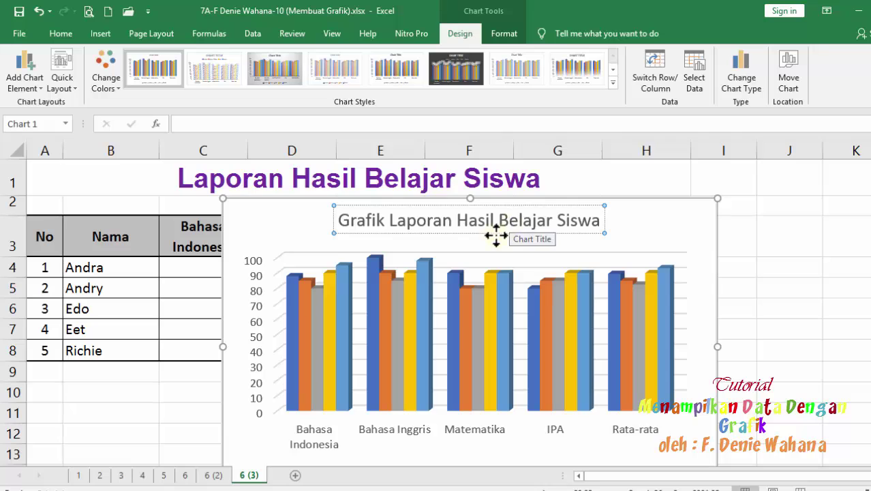
click(634, 232)
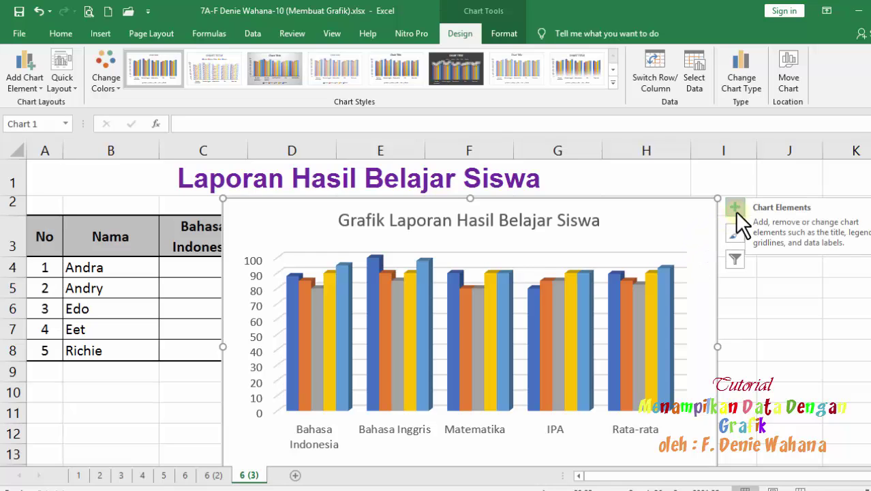
Step: Add axis titles to both axes of the column chart
click(34, 87)
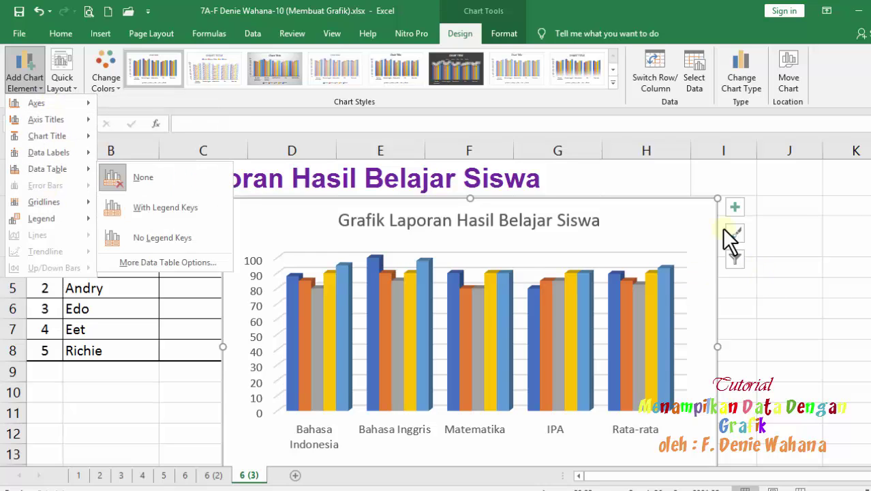
click(684, 213)
click(734, 206)
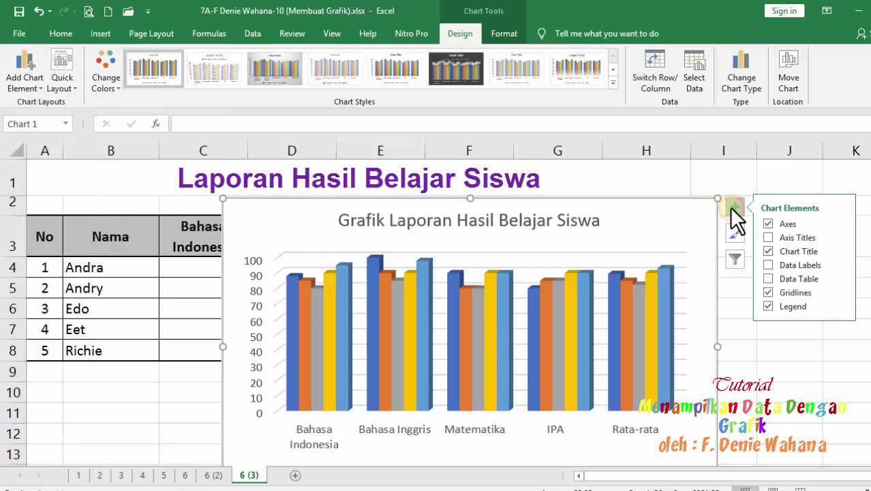
click(769, 237)
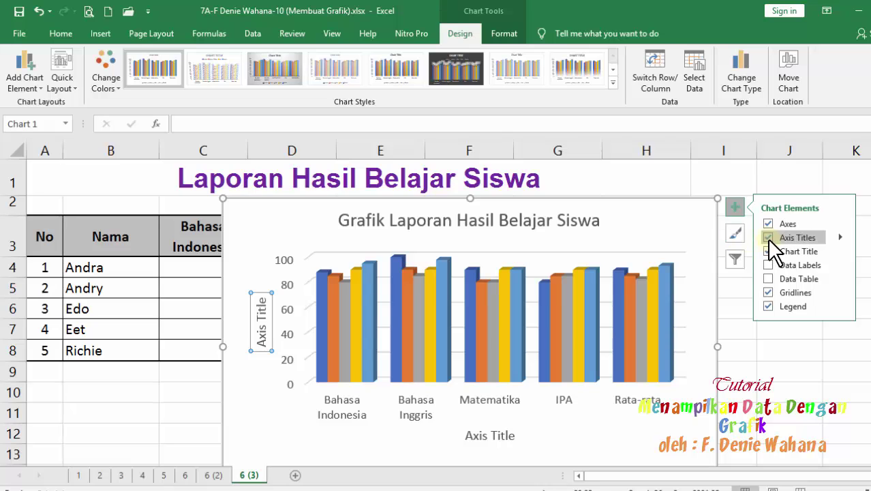
Step: Replace the vertical axis title's placeholder text with "Nilai"
click(266, 340)
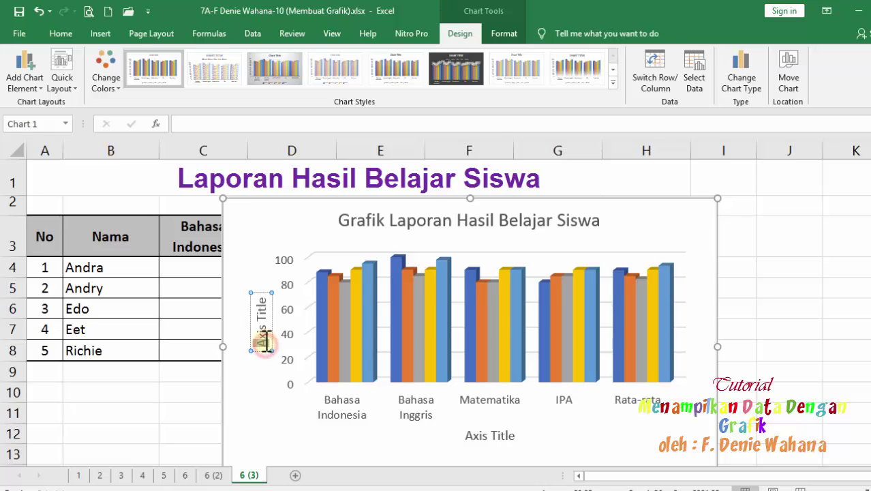
drag(267, 341, 270, 298)
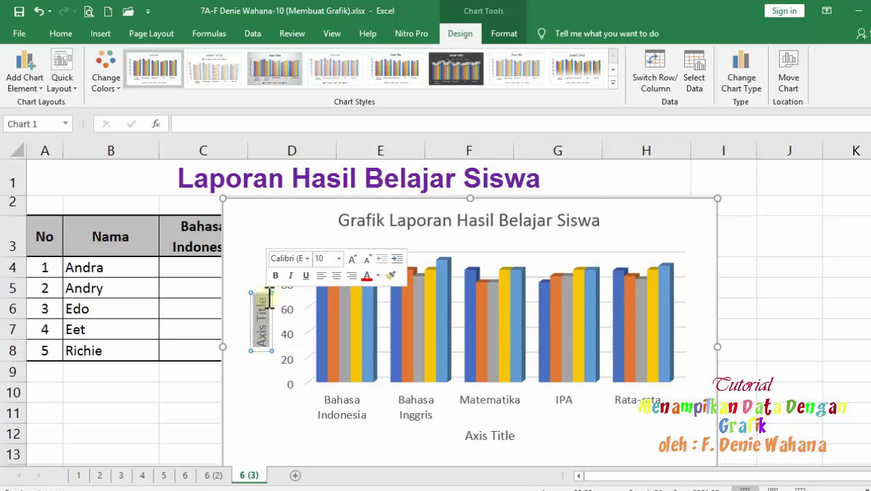
text(N)
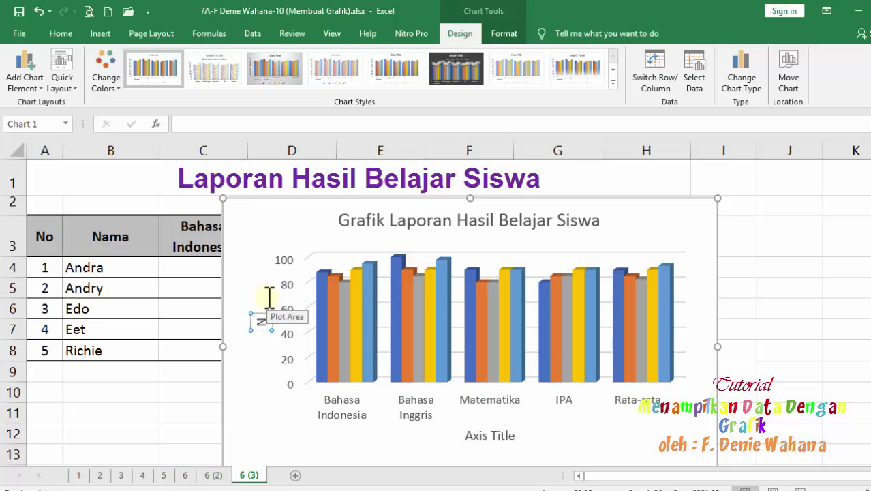
text(ilai)
Step: Replace the horizontal axis title's placeholder text with "Mata Pelajaran"
click(502, 440)
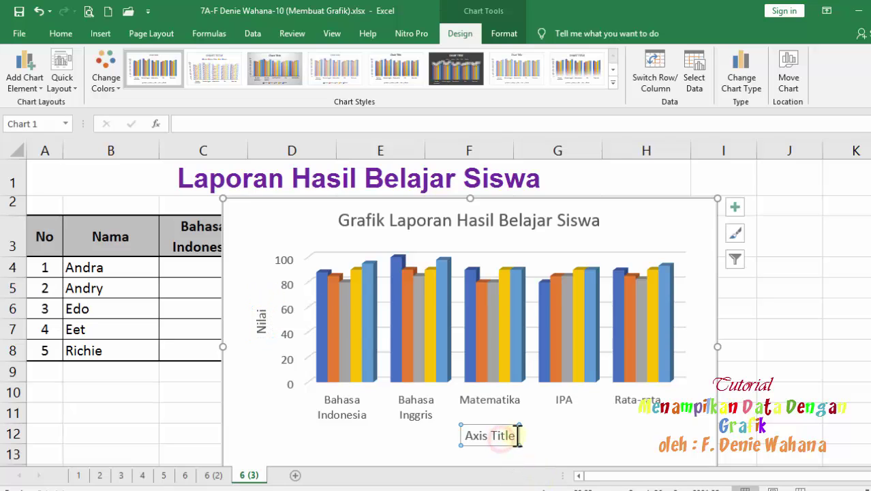
drag(518, 436, 462, 437)
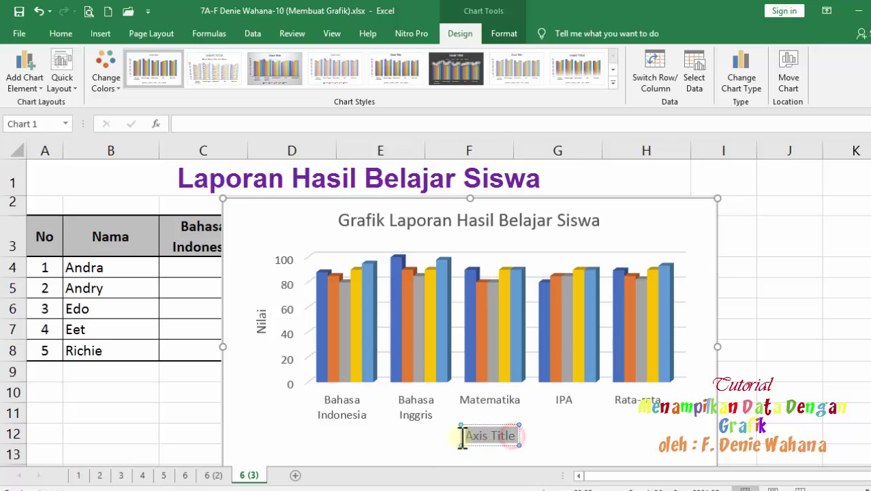
text(M)
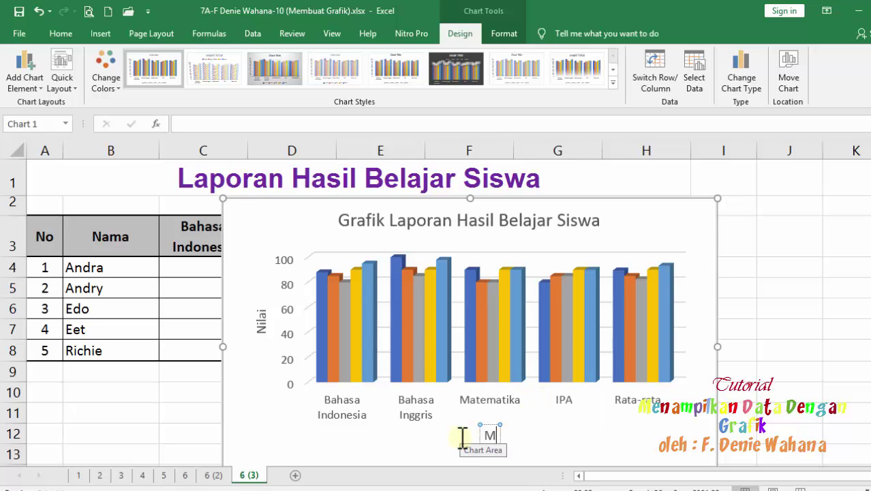
text(ata)
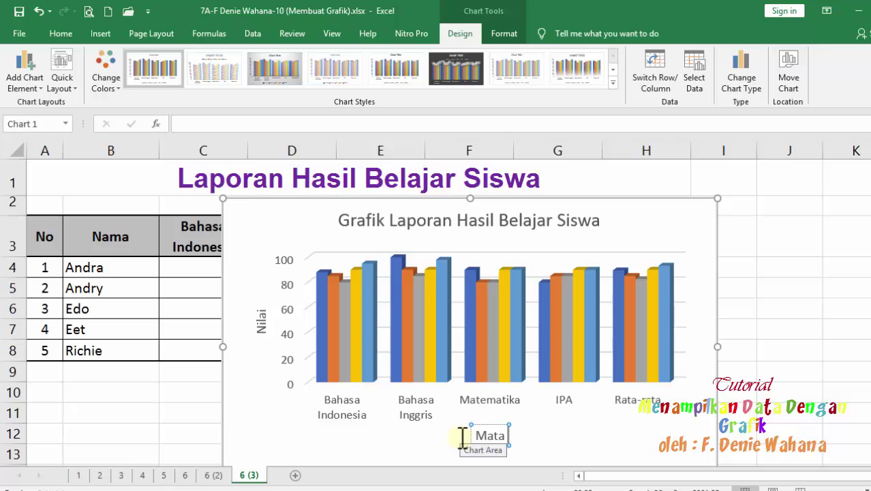
text( Pelaj)
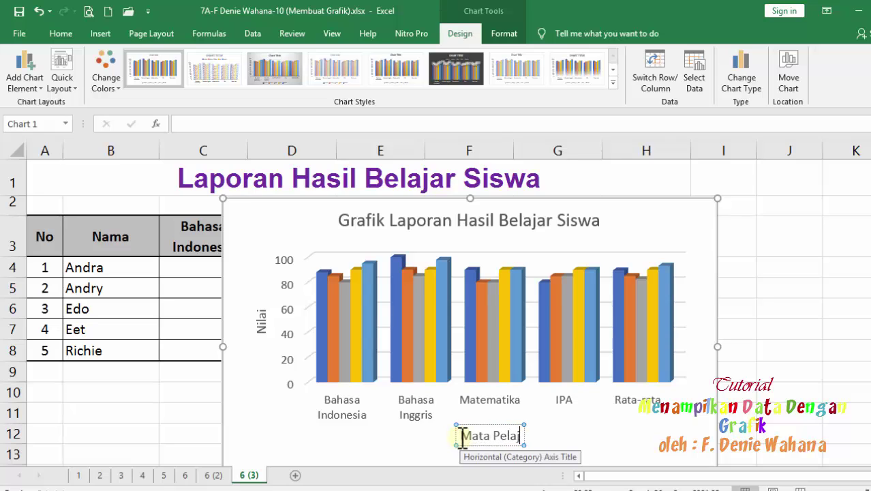
text(aran)
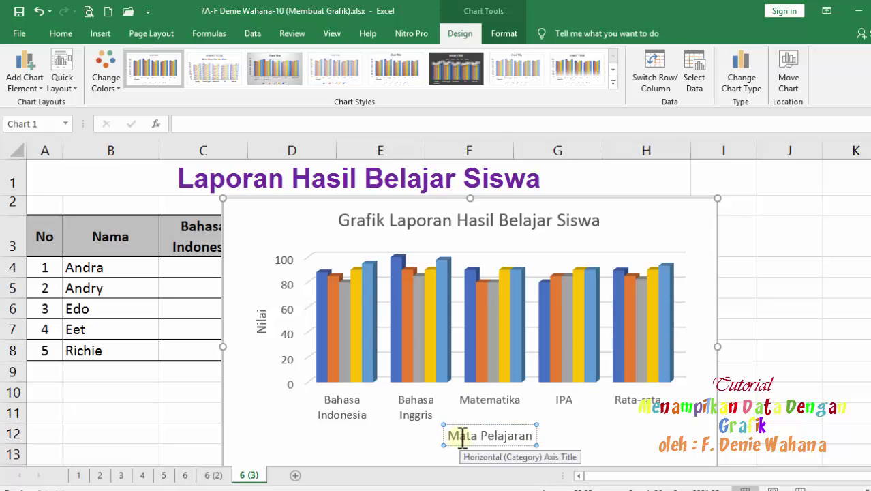
click(694, 290)
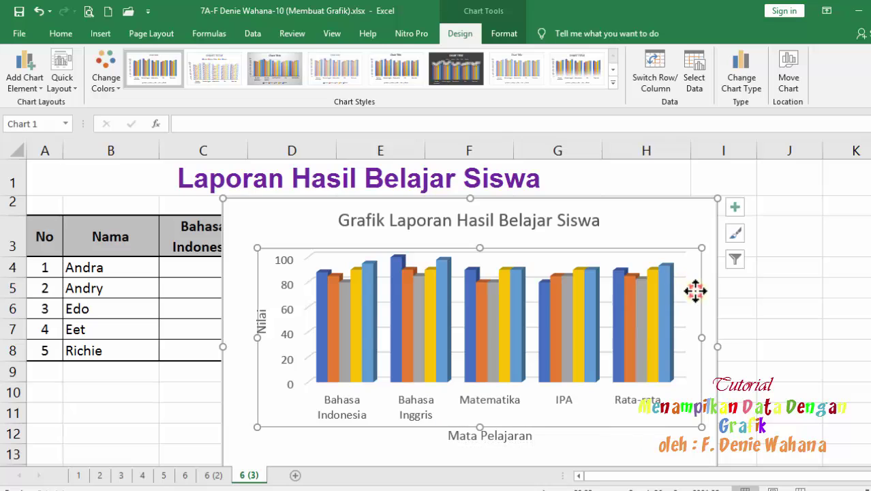
Step: Turn the chart's legend off and on again so the student names are listed to the right of the columns
click(663, 228)
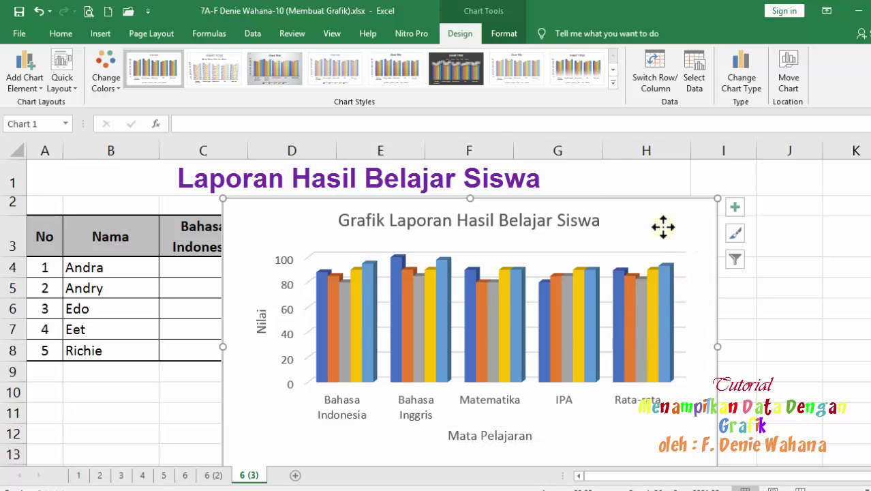
click(734, 208)
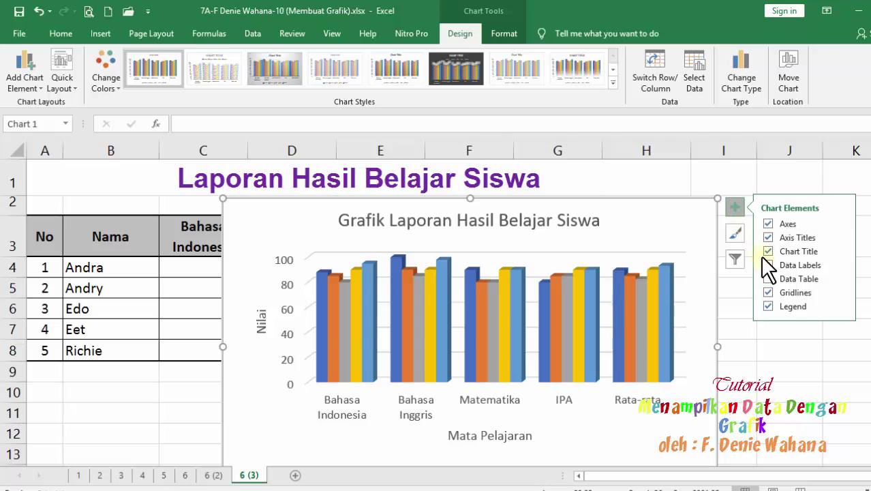
click(797, 307)
click(799, 307)
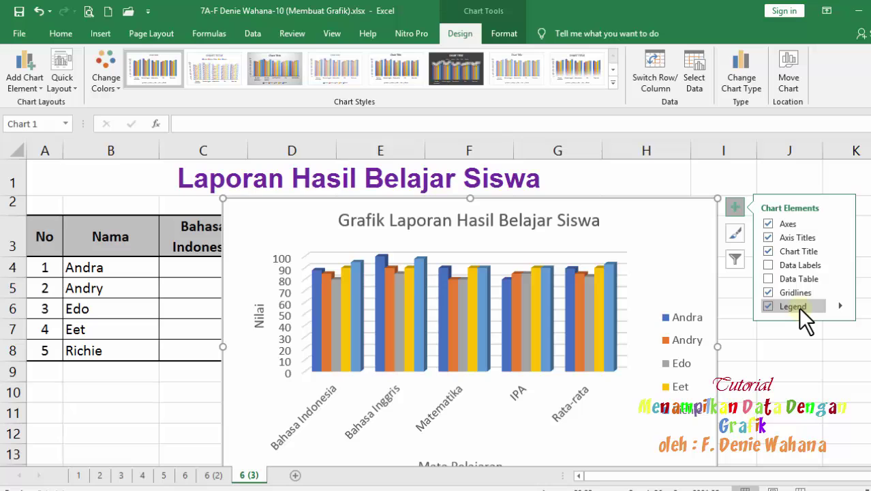
click(792, 307)
click(792, 307)
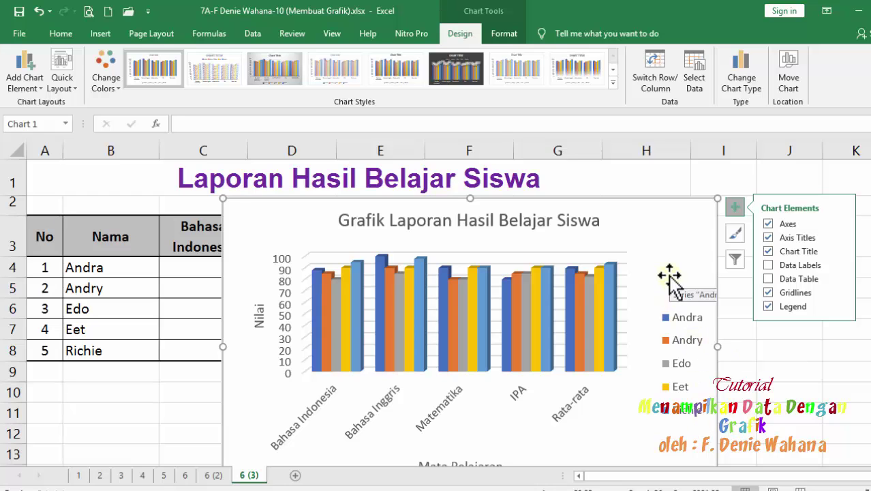
scroll(869, 317, down, 1)
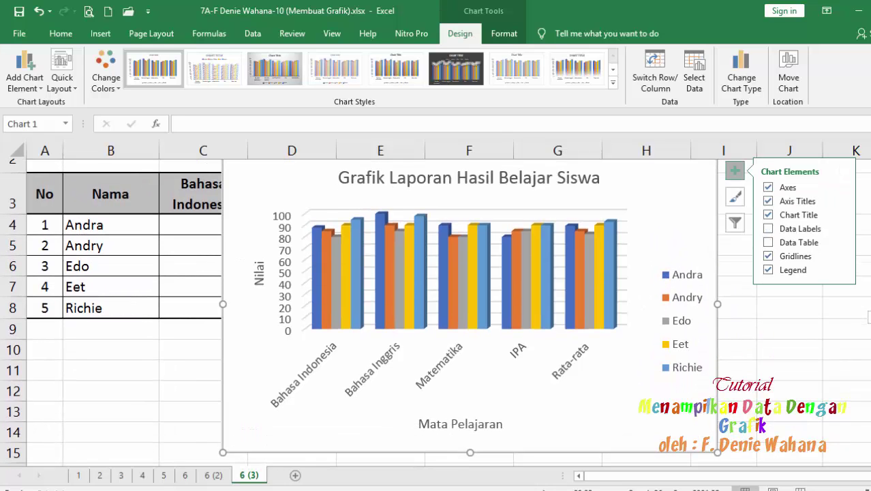
scroll(869, 317, up, 1)
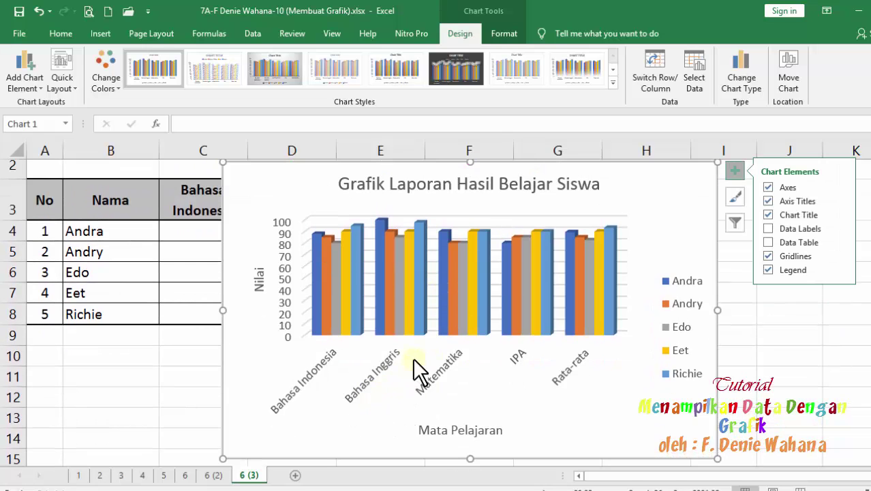
Step: Format the chart title "Grafik Laporan Hasil Belajar Siswa" in bold with a dark green font colour
mouse_move(447, 303)
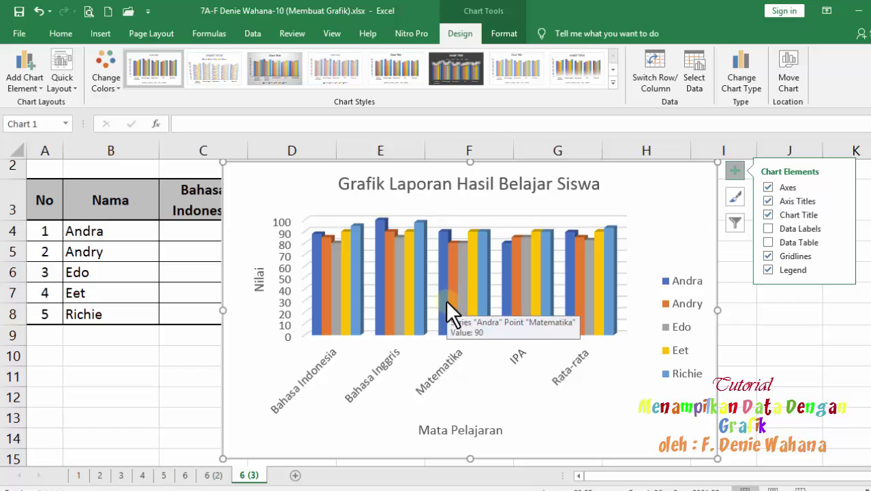
click(258, 274)
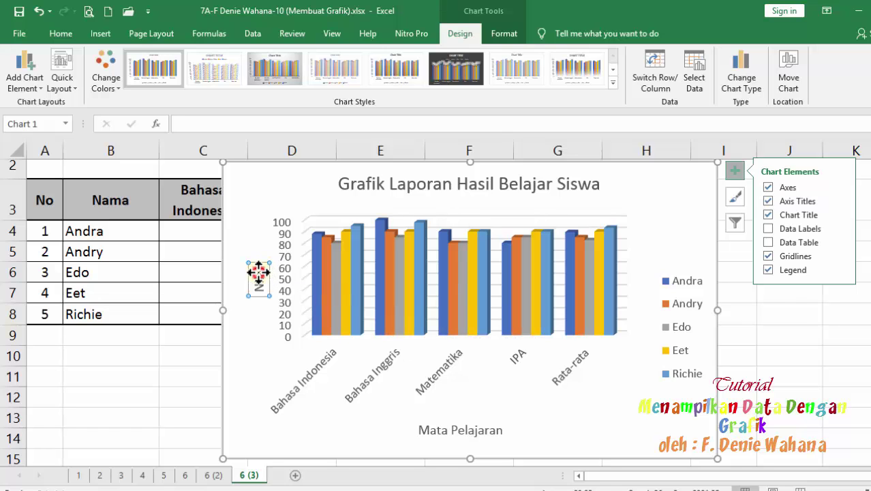
click(397, 183)
drag(339, 185, 601, 185)
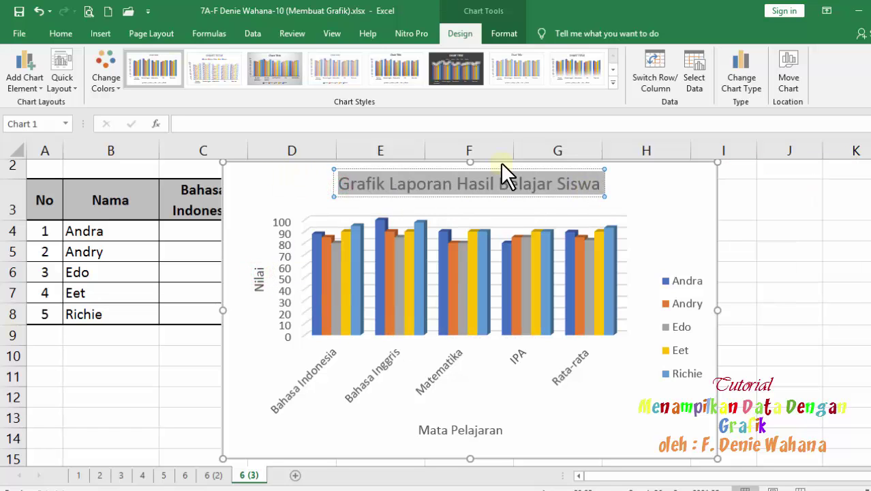
click(64, 33)
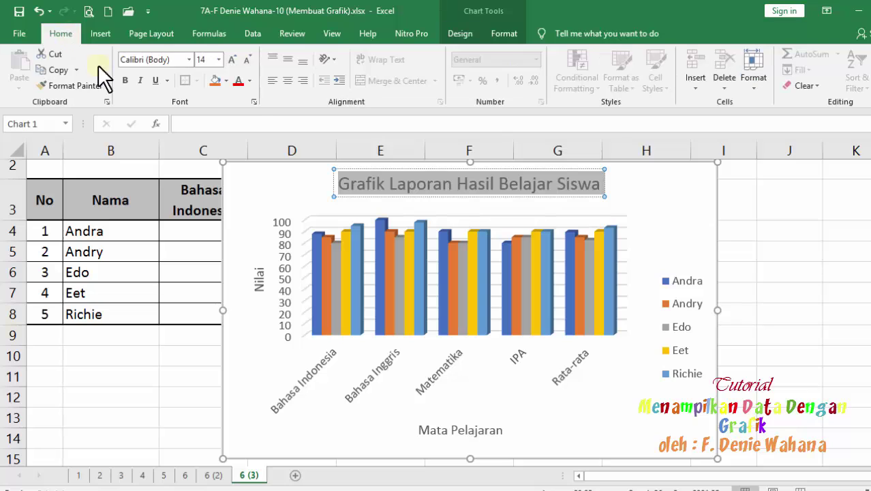
click(248, 81)
click(343, 177)
click(189, 60)
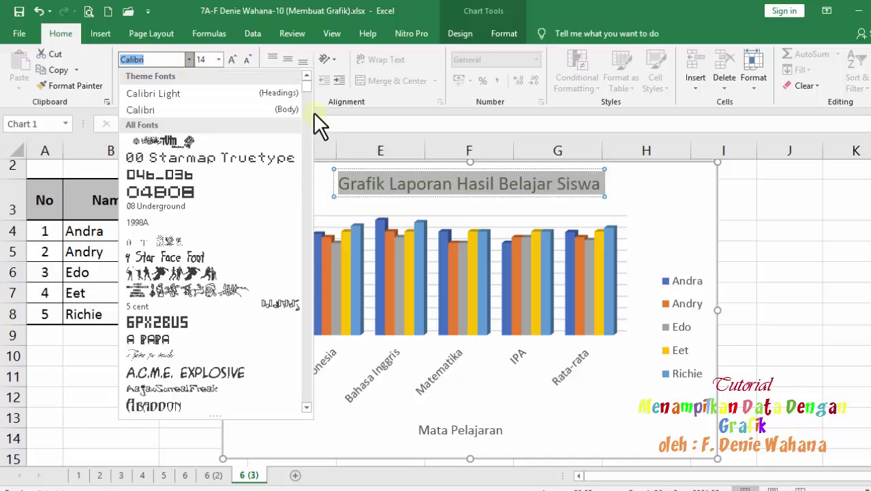
click(377, 101)
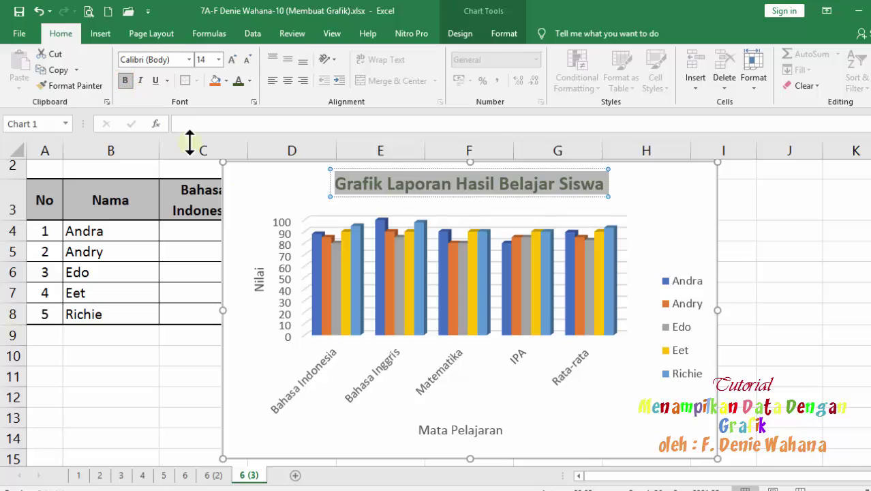
Step: Colour the text of both axis titles, "Nilai" and "Mata Pelajaran", red
click(258, 288)
double_click(259, 283)
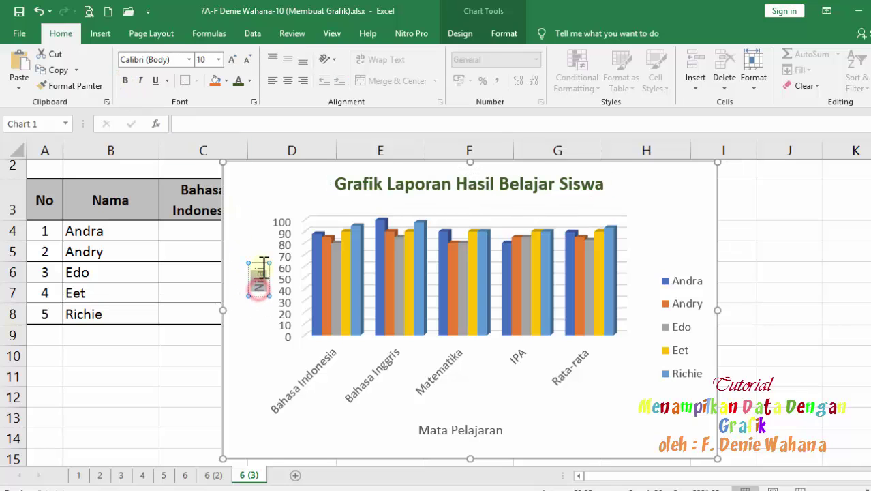
click(250, 80)
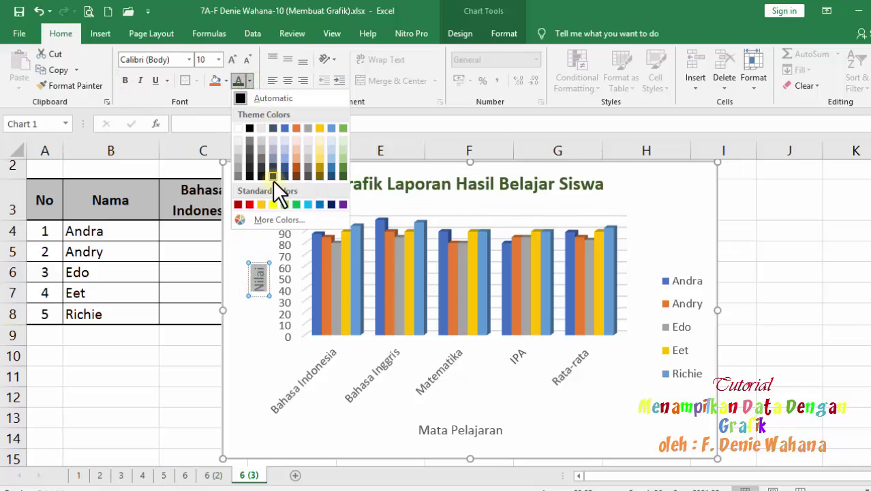
click(250, 204)
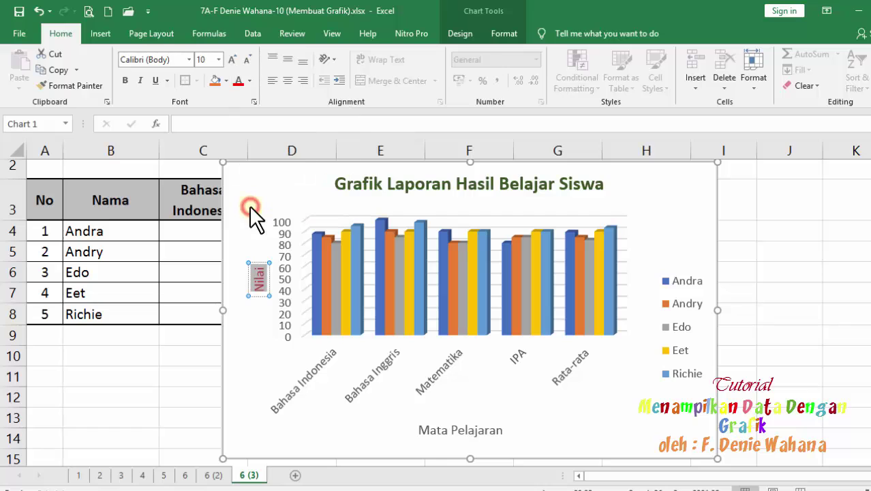
click(440, 426)
drag(417, 429, 511, 429)
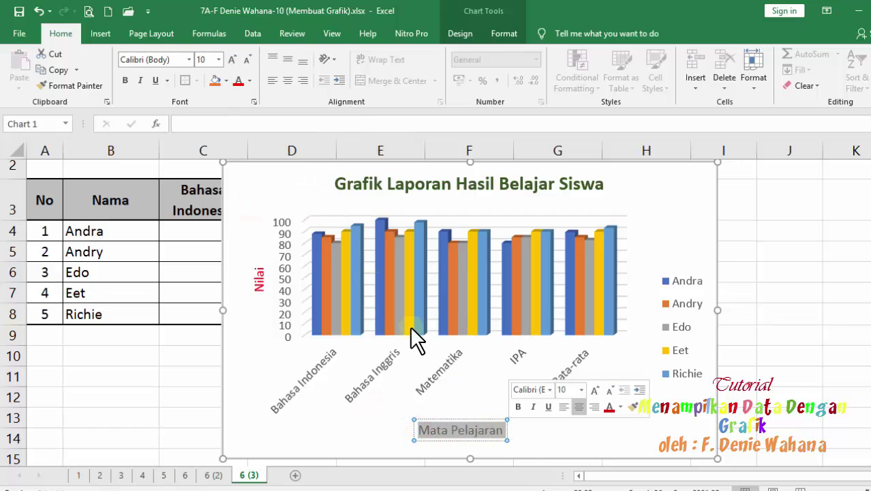
click(240, 82)
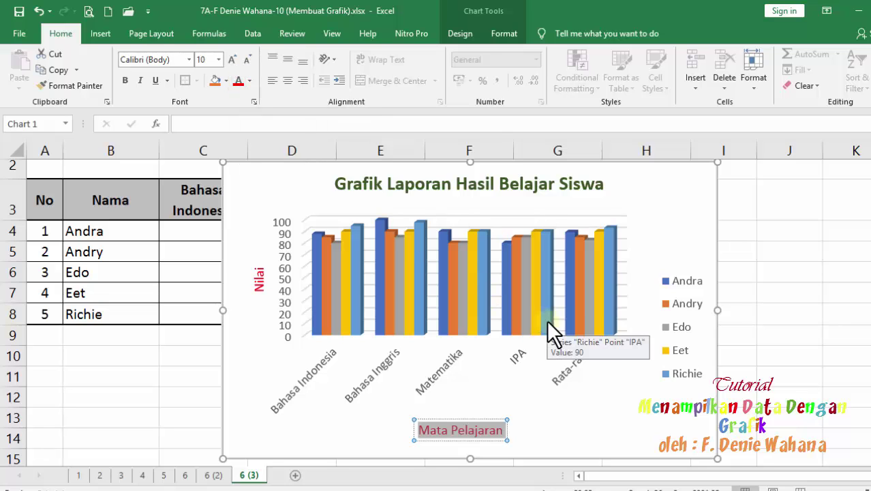
Step: Try out data labels on the chart's columns and remove them again
click(694, 220)
click(734, 171)
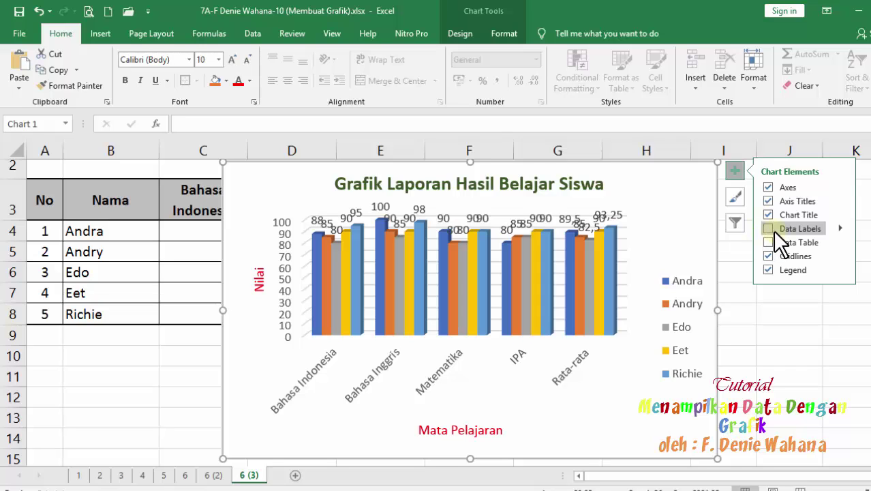
mouse_move(313, 233)
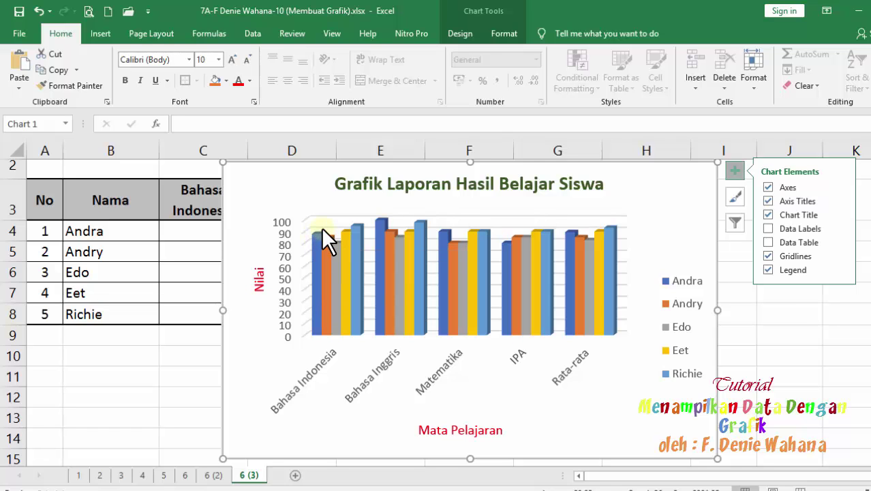
click(769, 228)
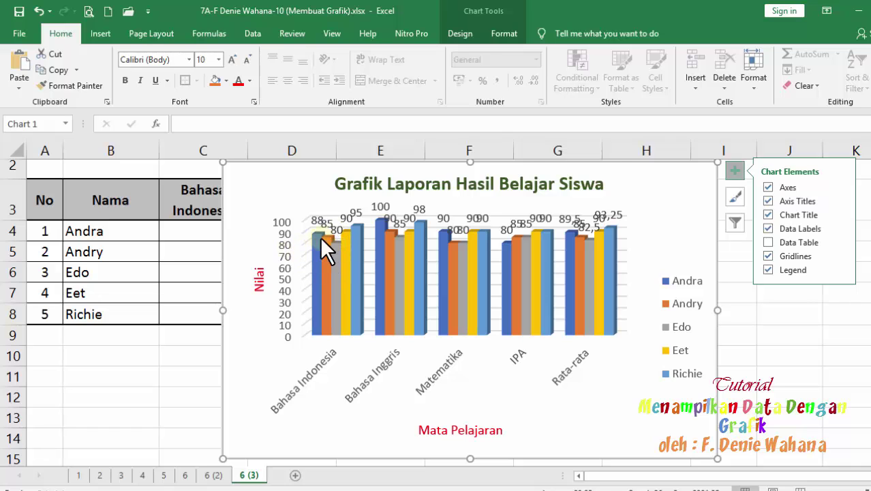
click(768, 228)
Step: Try out a data table beneath the chart's columns and remove it again
click(769, 242)
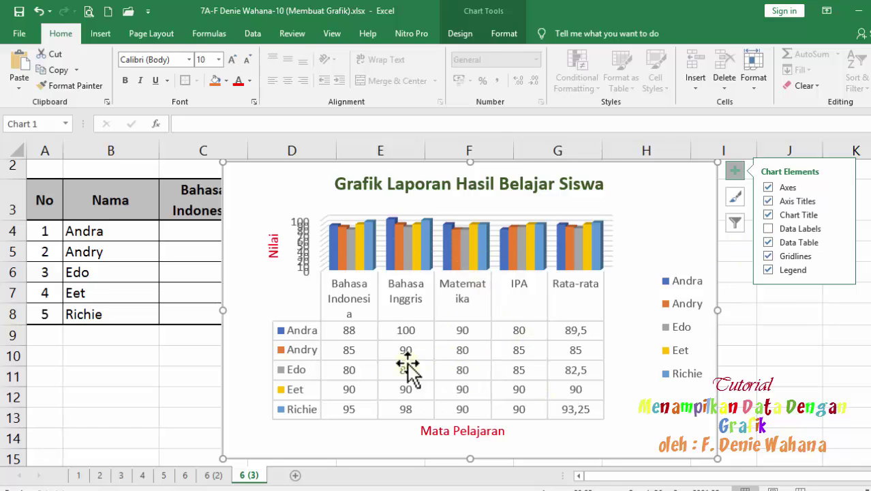
click(428, 349)
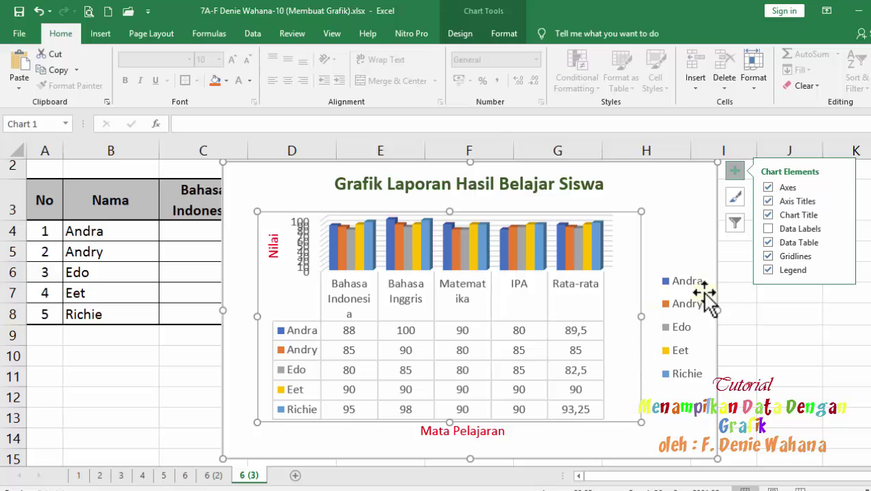
click(767, 242)
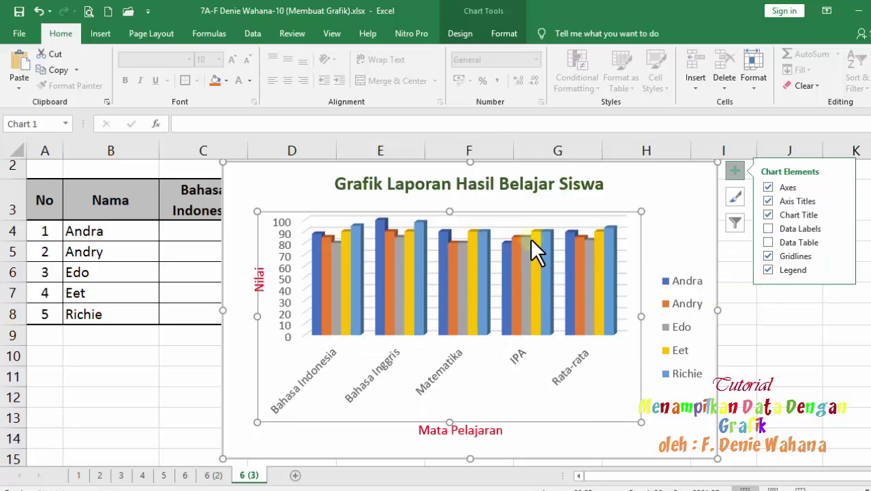
Step: Try chart Style 3 and the first chart style on the column chart, and undo both style changes
click(707, 201)
click(693, 197)
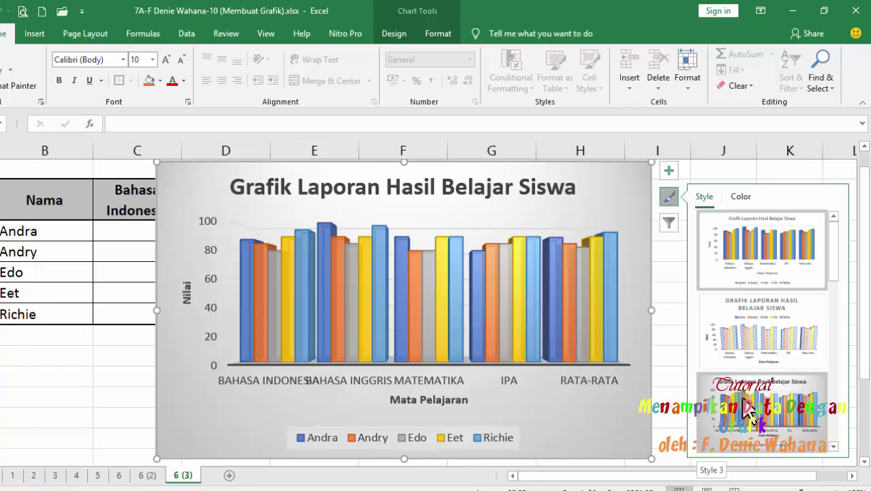
click(745, 409)
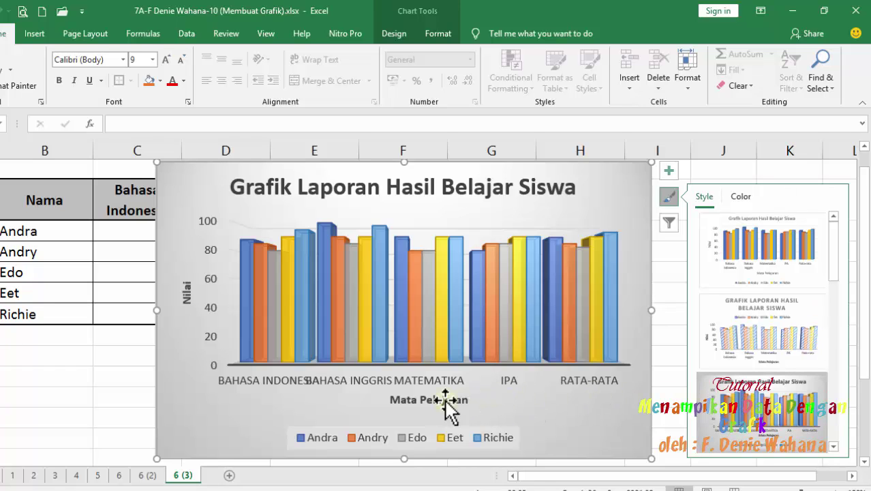
click(730, 251)
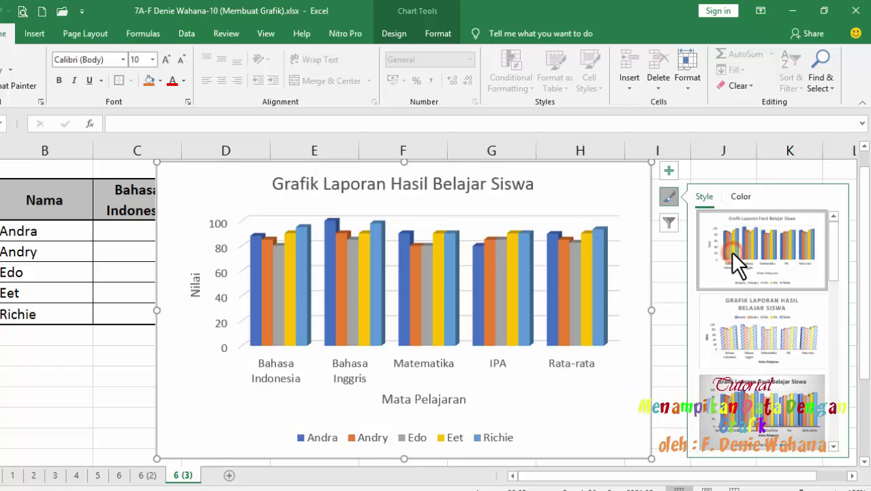
click(312, 182)
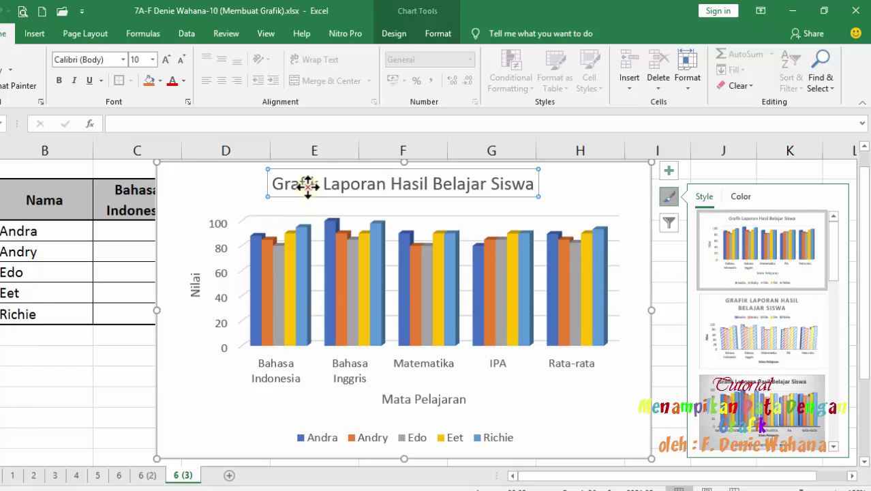
click(590, 392)
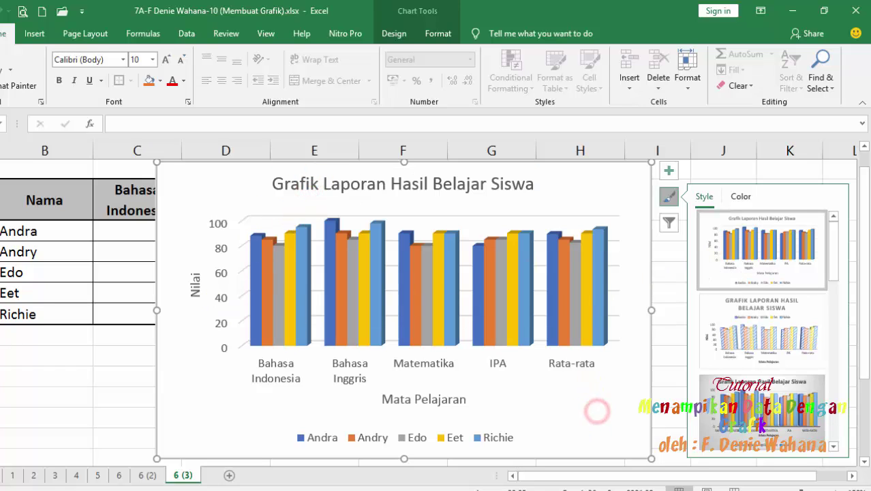
key(ctrl+z)
key(ctrl+z)
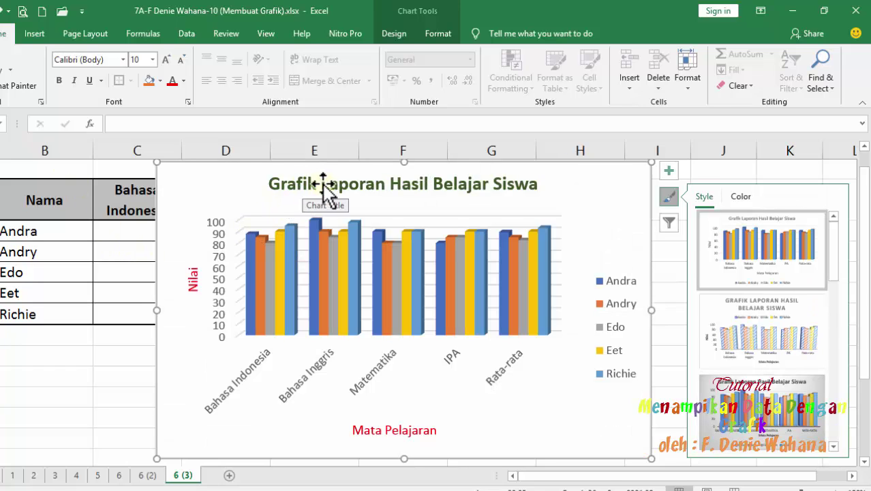
click(481, 182)
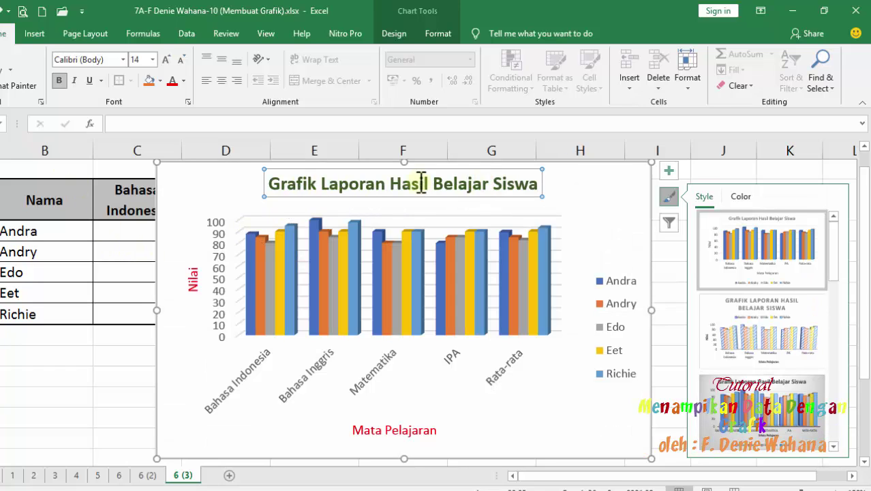
click(191, 280)
click(376, 434)
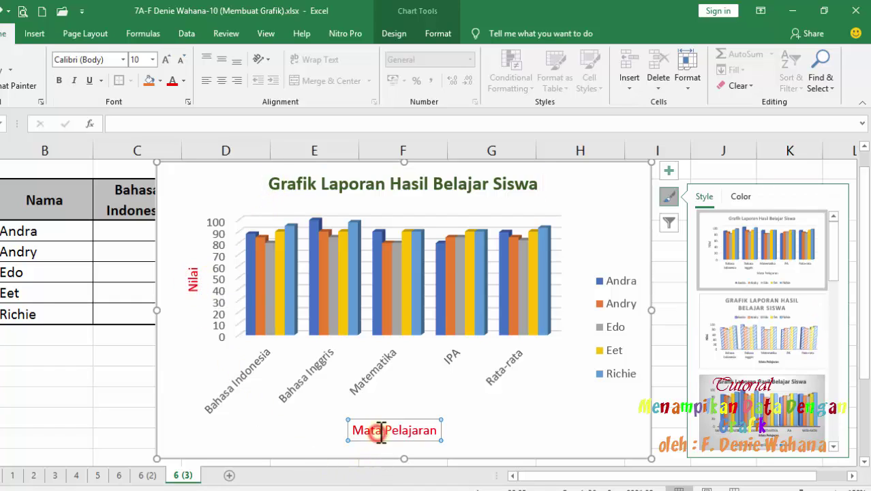
click(565, 449)
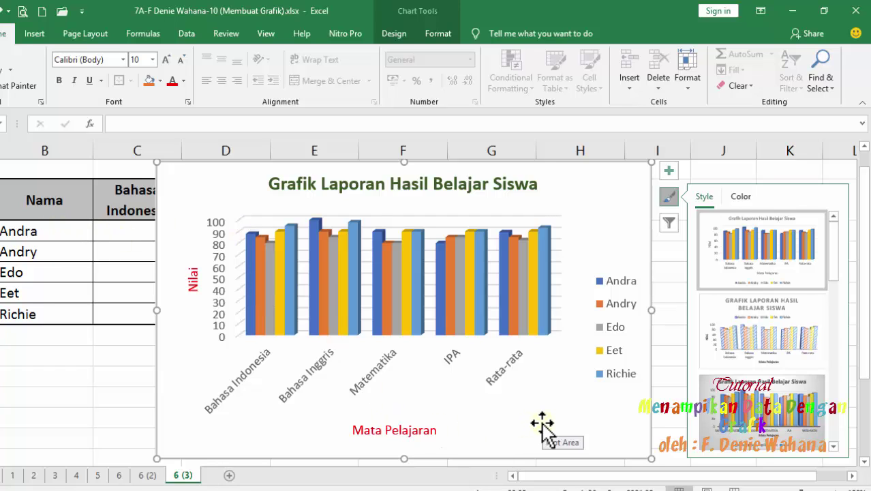
click(543, 424)
click(604, 440)
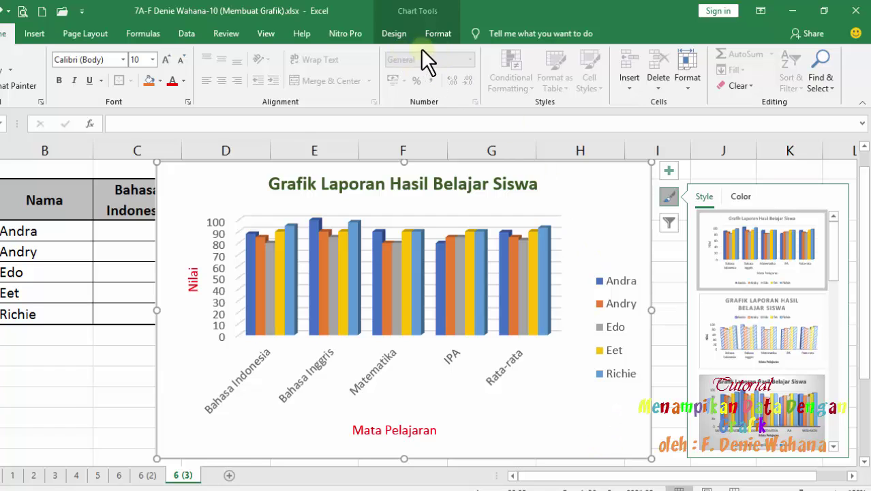
Step: Preview the available WordArt styles on the chart title "Grafik Laporan Hasil Belajar Siswa" without applying any of them
click(440, 34)
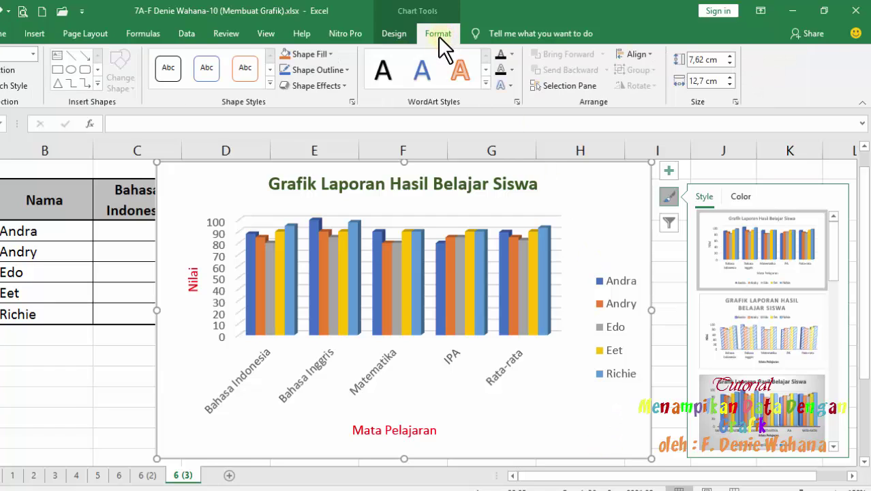
click(404, 180)
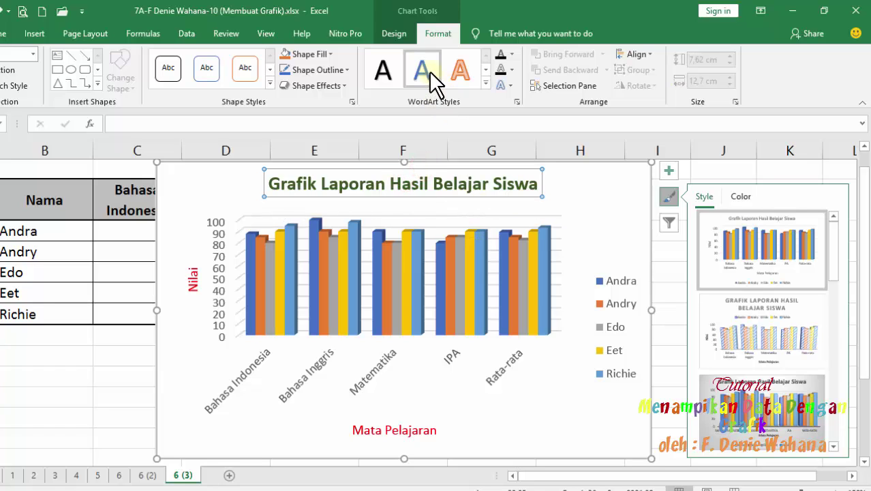
click(485, 84)
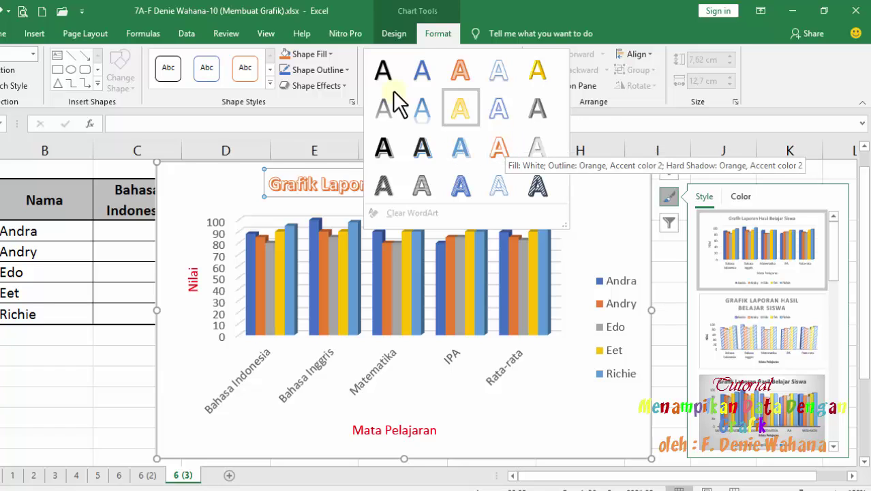
click(435, 32)
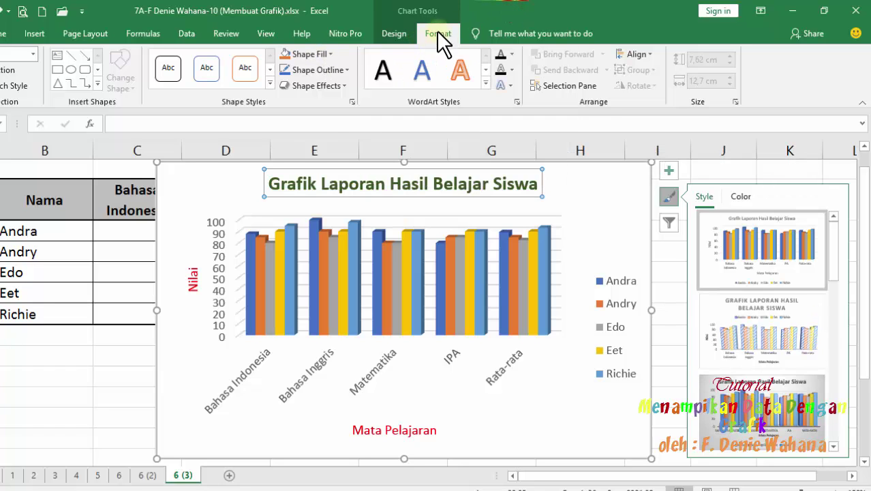
click(558, 198)
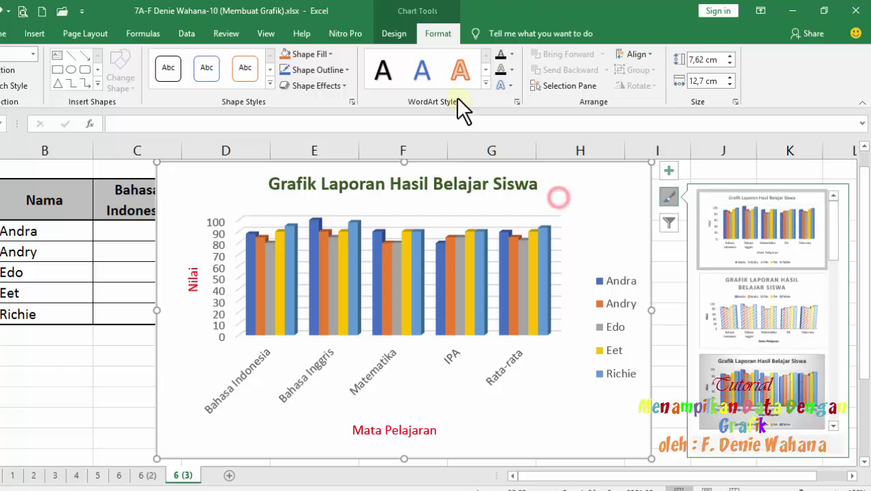
Step: Move the column chart to a new chart sheet named "Grafik"
click(393, 34)
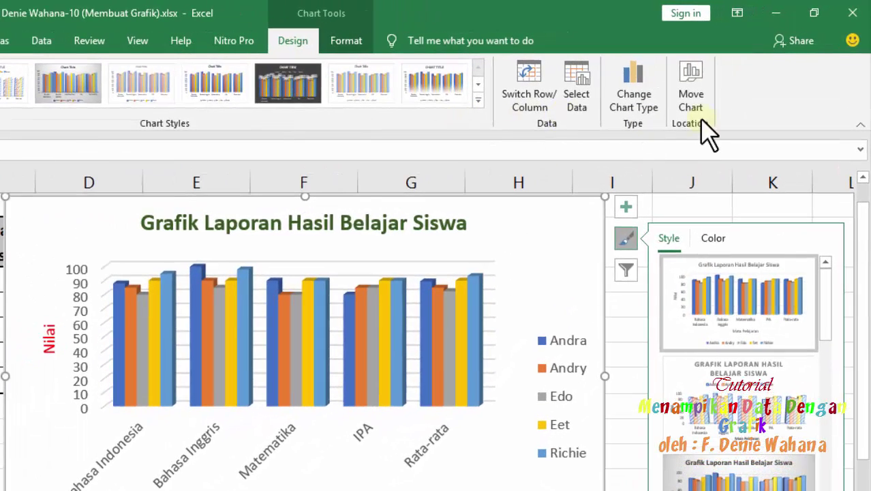
click(690, 107)
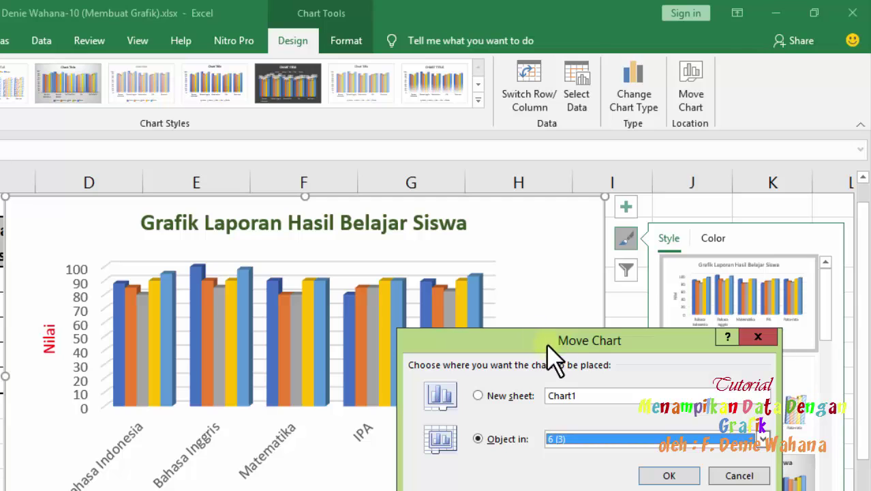
click(601, 337)
drag(601, 336, 361, 324)
click(235, 382)
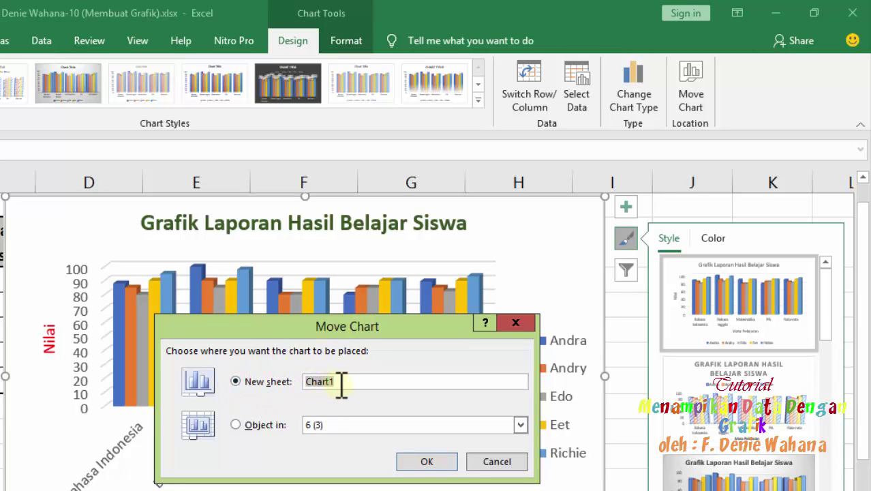
text(Grafik)
click(422, 464)
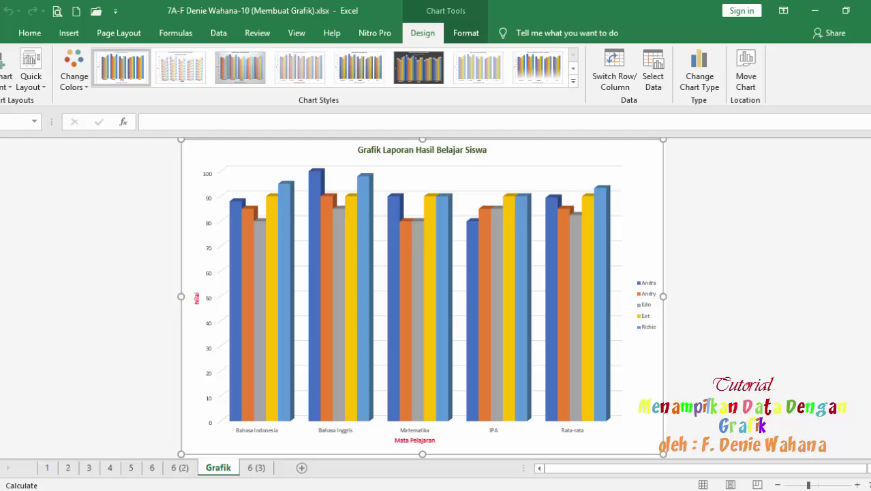
mouse_move(581, 229)
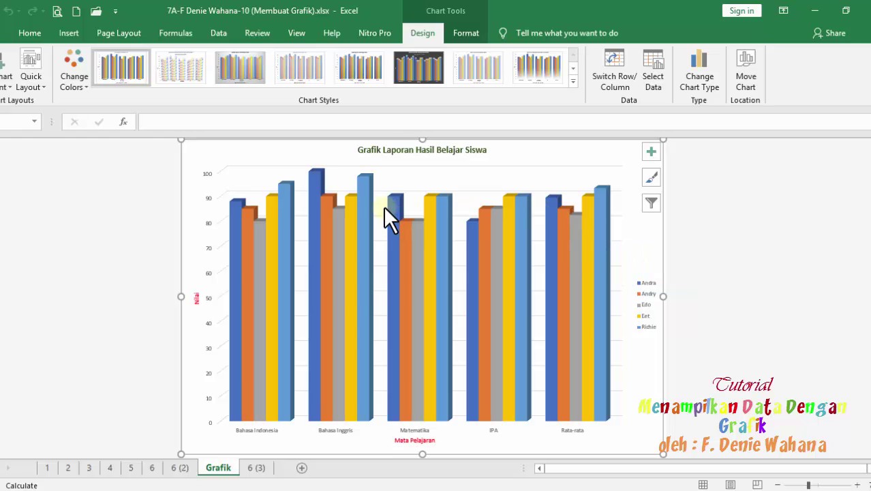
click(463, 31)
click(431, 30)
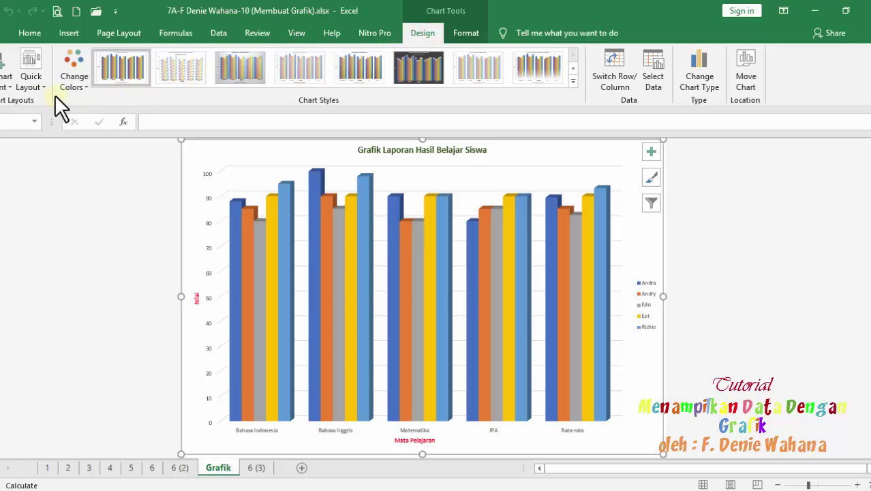